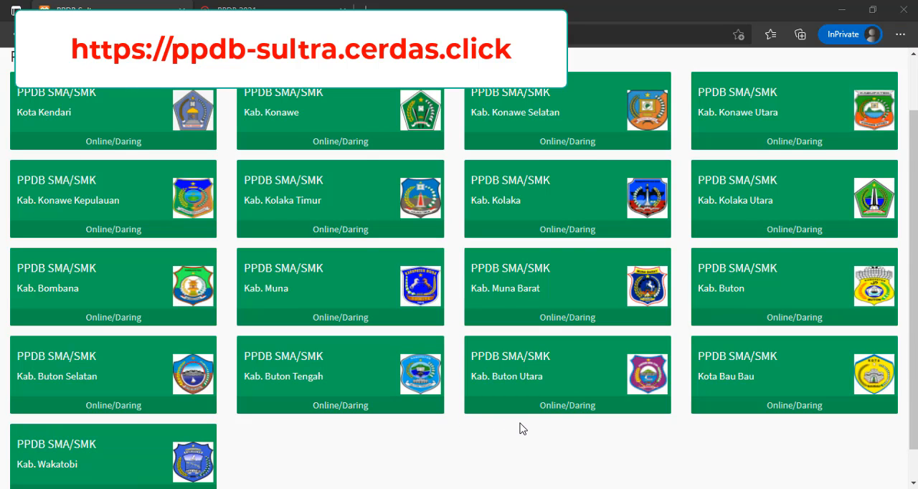
# - Look through the regency and city registration links and open the PPDB SMA/SMK page for Kab. Muna
pyautogui.scroll(-1, 521, 428)
pyautogui.scroll(2, 520, 428)
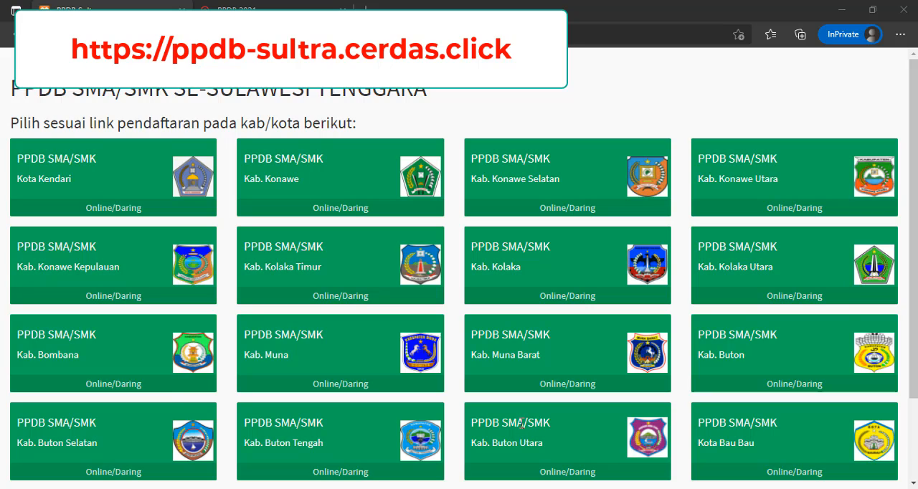
pyautogui.scroll(-1, 520, 427)
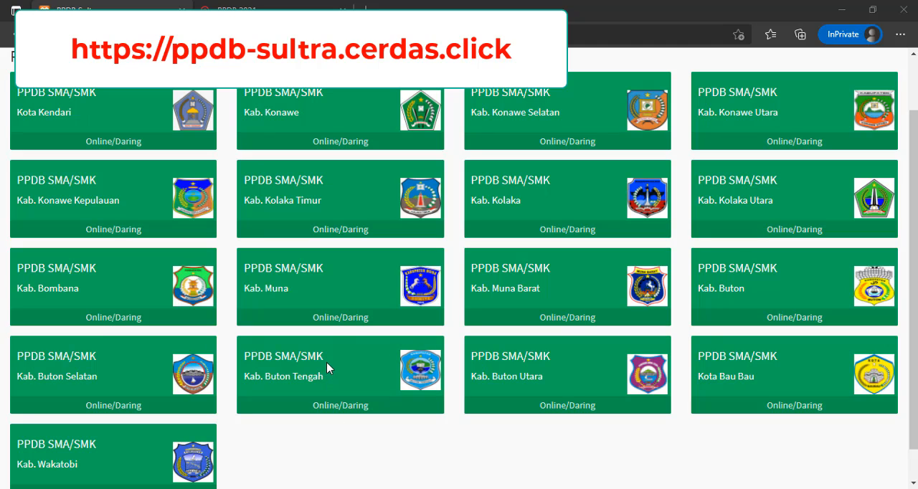
pyautogui.click(337, 322)
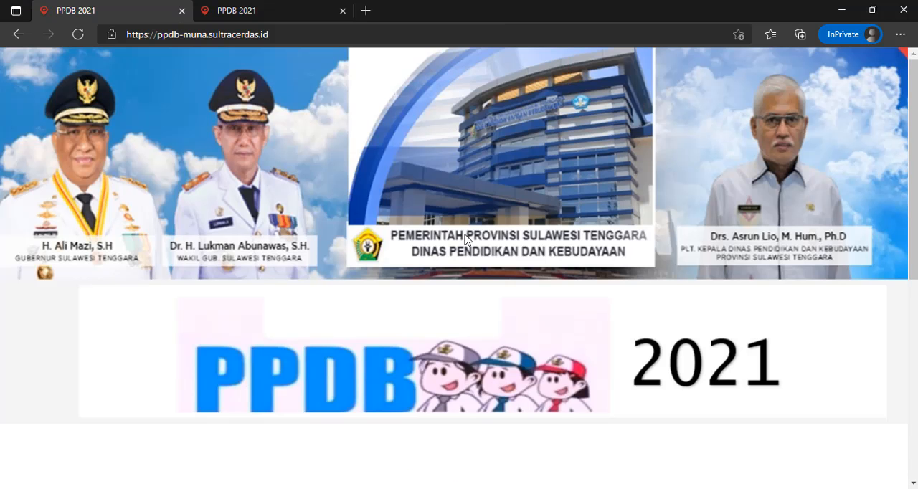
# - Open the online SMAN registration from the Kab. Muna PPDB 2021 landing page
pyautogui.scroll(-3, 467, 219)
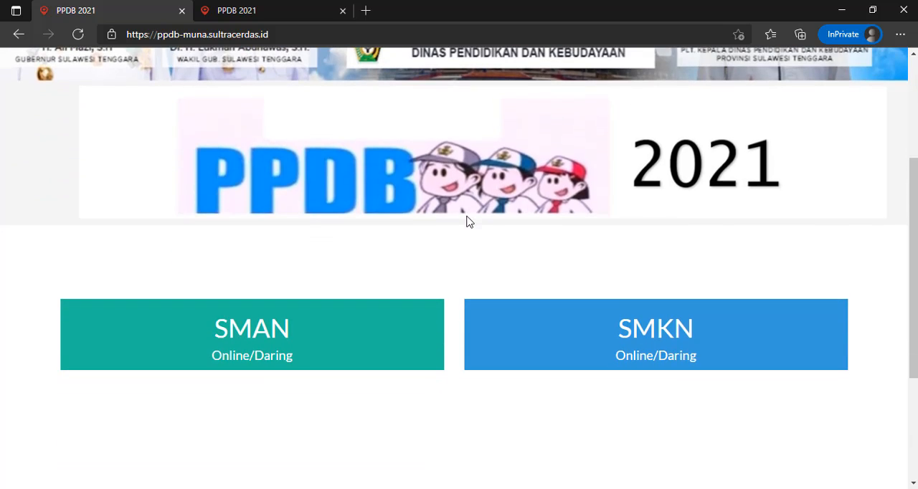
pyautogui.scroll(3, 466, 222)
pyautogui.scroll(-3, 468, 219)
pyautogui.scroll(-1, 259, 342)
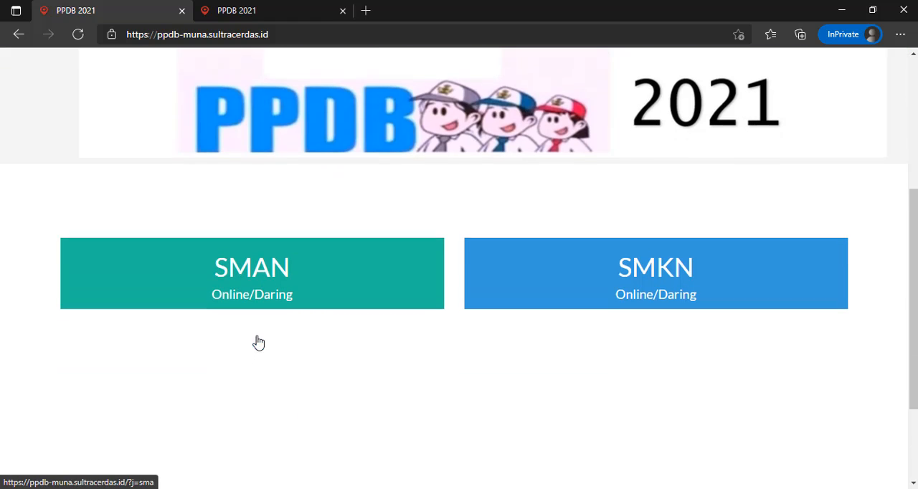
pyautogui.click(263, 283)
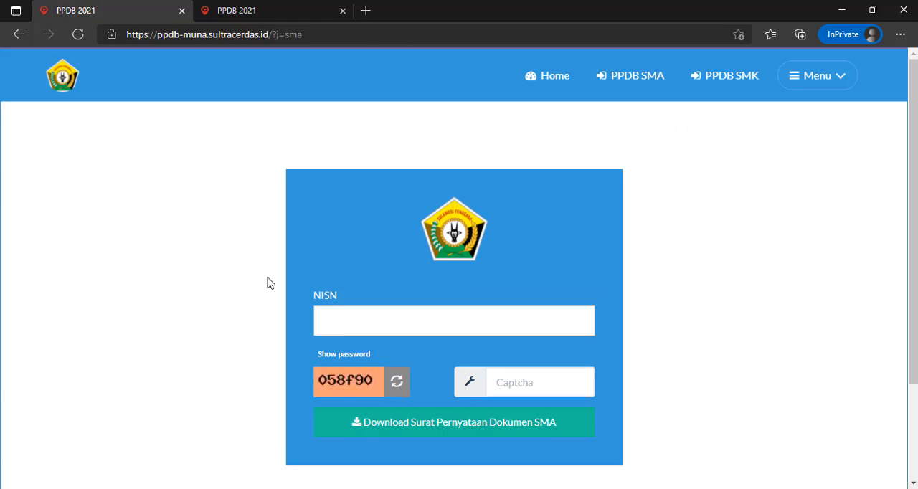
# - Open the SMA document statement letter (Surat Pernyataan Dokumen SMA) offered on the registration form
pyautogui.scroll(-1, 584, 248)
pyautogui.scroll(1, 579, 249)
pyautogui.click(434, 429)
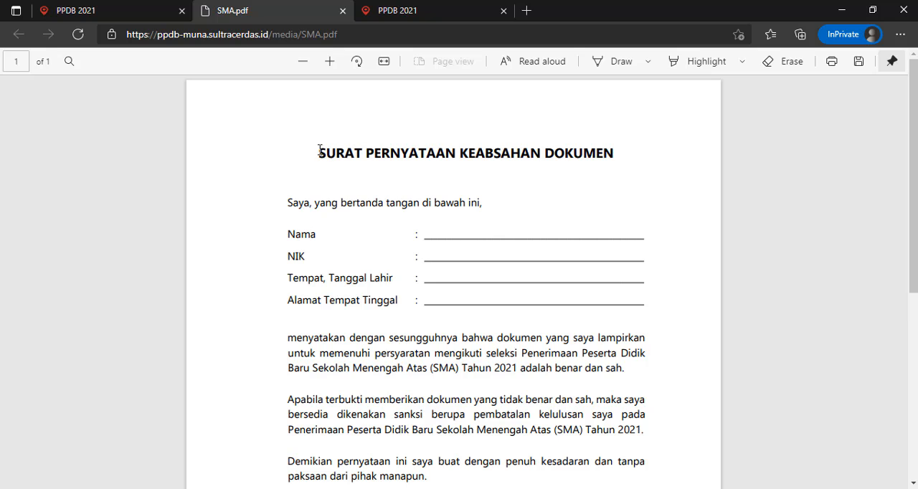
# - Read through the statement letter, examining its title, the personal data lines and the signature area
pyautogui.moveTo(319, 150); pyautogui.dragTo(602, 161)
pyautogui.click(590, 180)
pyautogui.scroll(-1, 516, 228)
pyautogui.moveTo(427, 171); pyautogui.dragTo(550, 213)
pyautogui.scroll(-1, 542, 352)
pyautogui.scroll(-1, 542, 352)
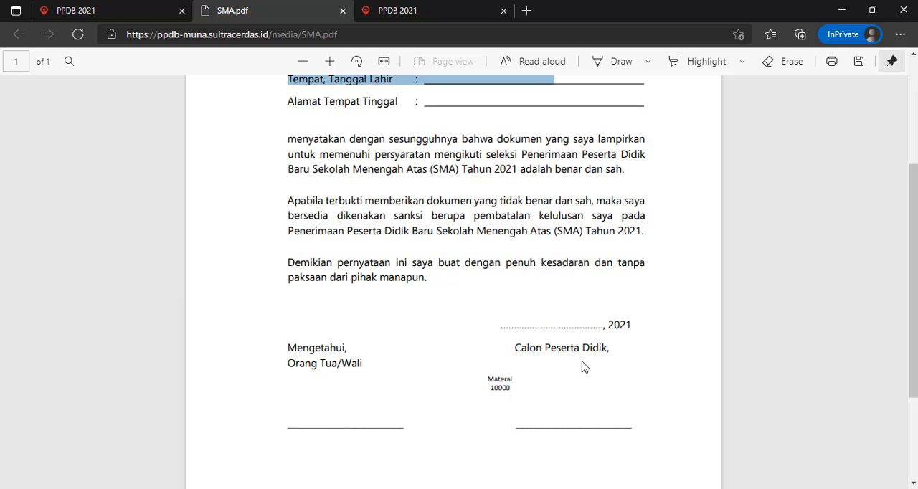
pyautogui.scroll(3, 301, 372)
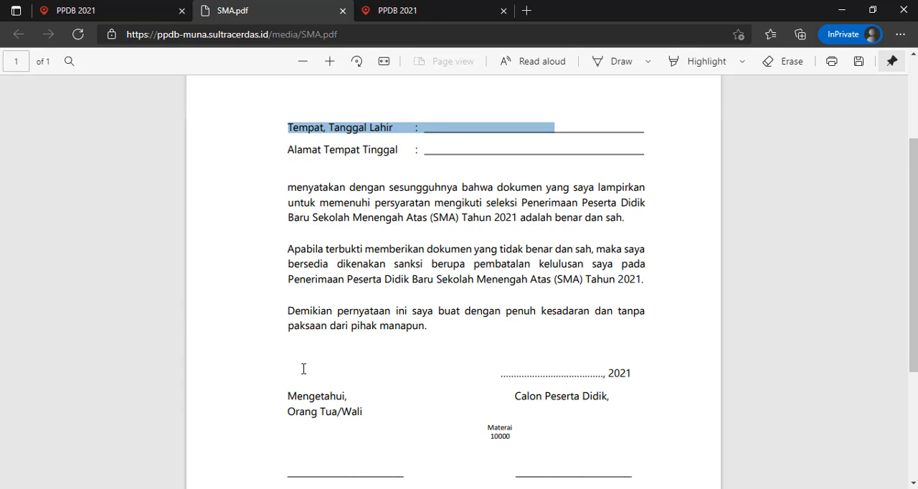
# - Return to the SMA registration form and enter the student's NISN
pyautogui.click(119, 8)
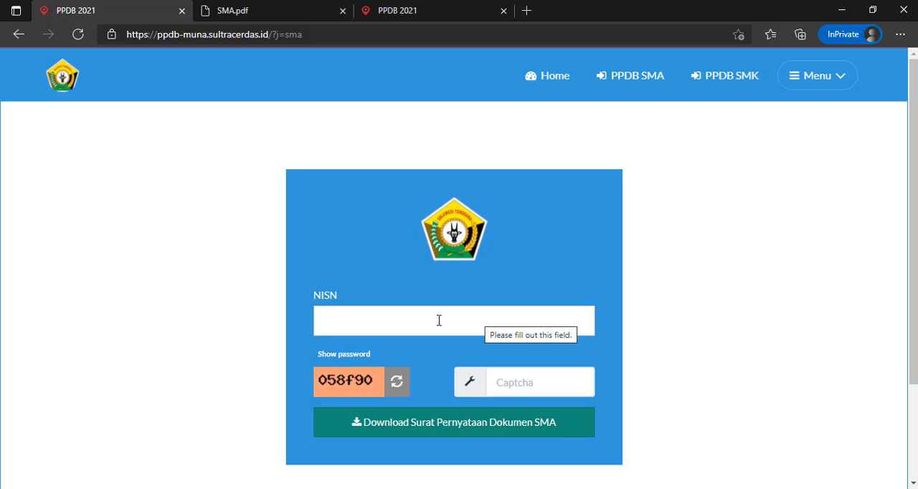
pyautogui.click(399, 324)
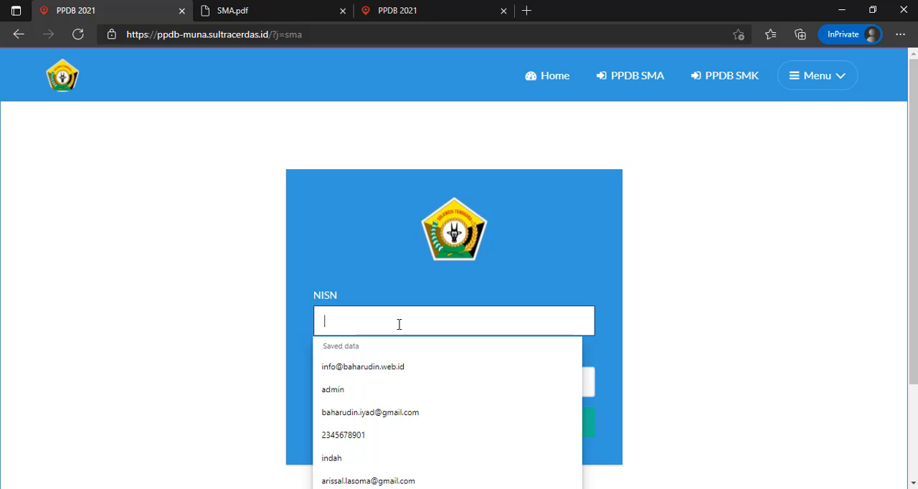
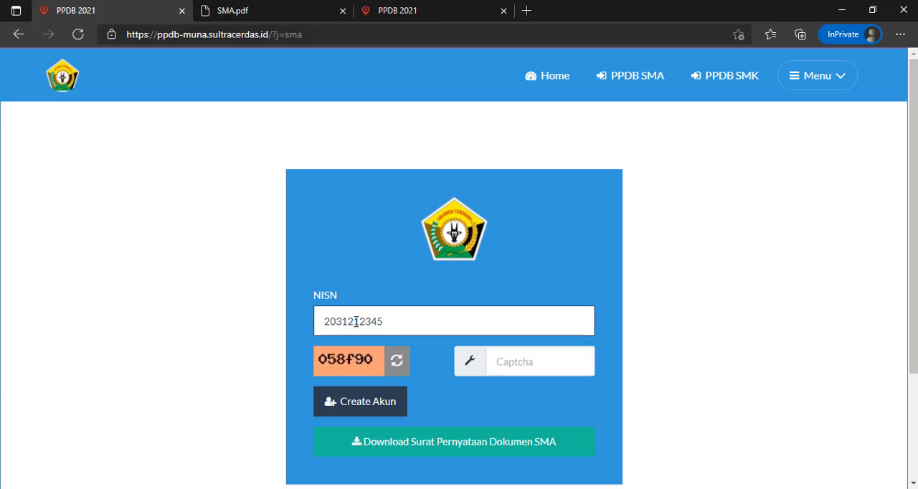
pyautogui.moveTo(357, 322); pyautogui.dragTo(386, 323)
pyautogui.click(403, 319)
pyautogui.moveTo(399, 321); pyautogui.dragTo(322, 322)
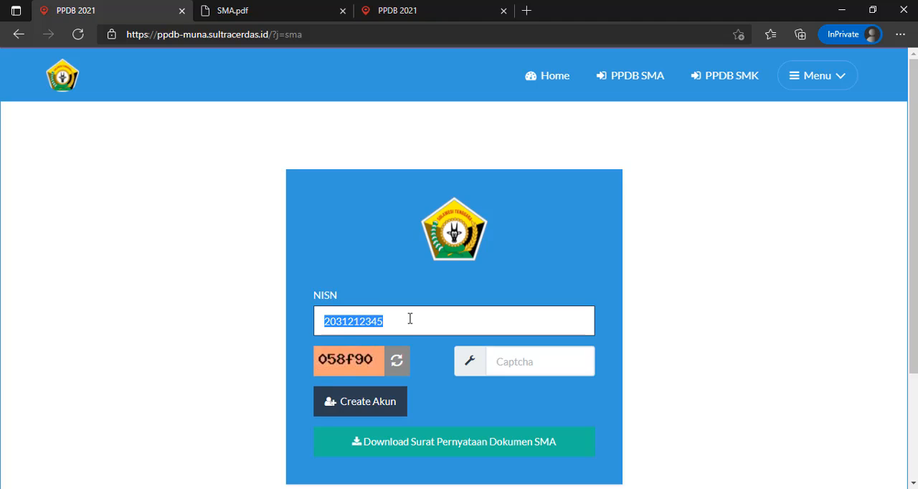
pyautogui.rightClick(338, 323)
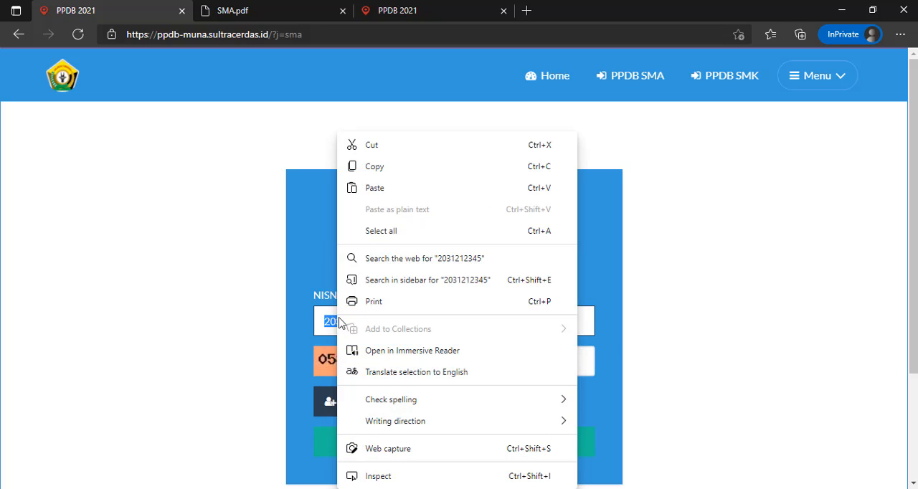
pyautogui.click(289, 273)
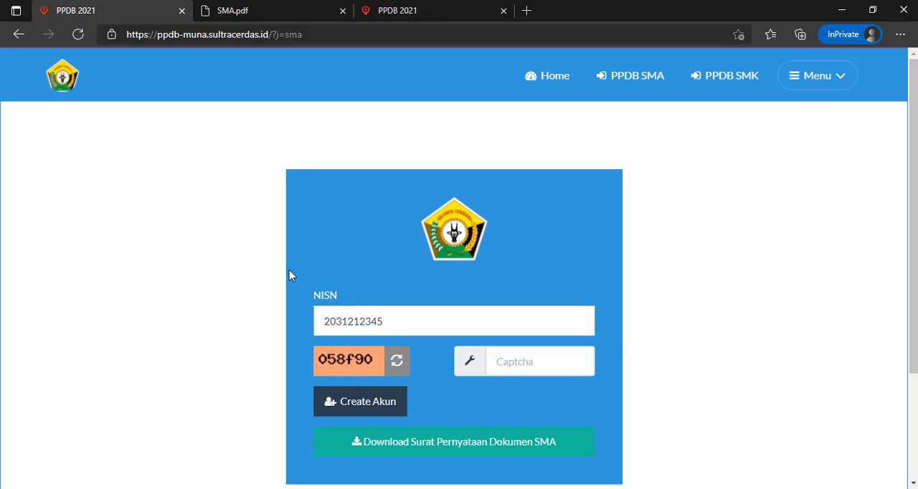
# - Enter the displayed captcha code and create the applicant's account
pyautogui.click(511, 361)
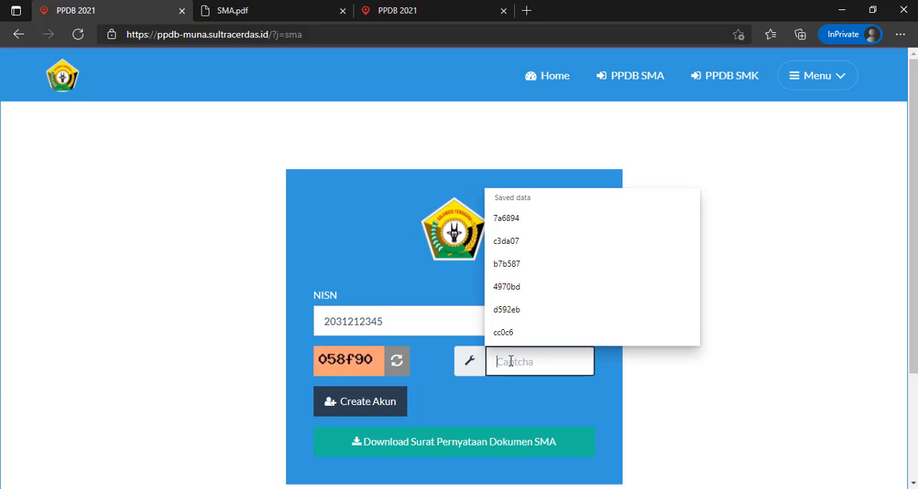
pyautogui.write('058')
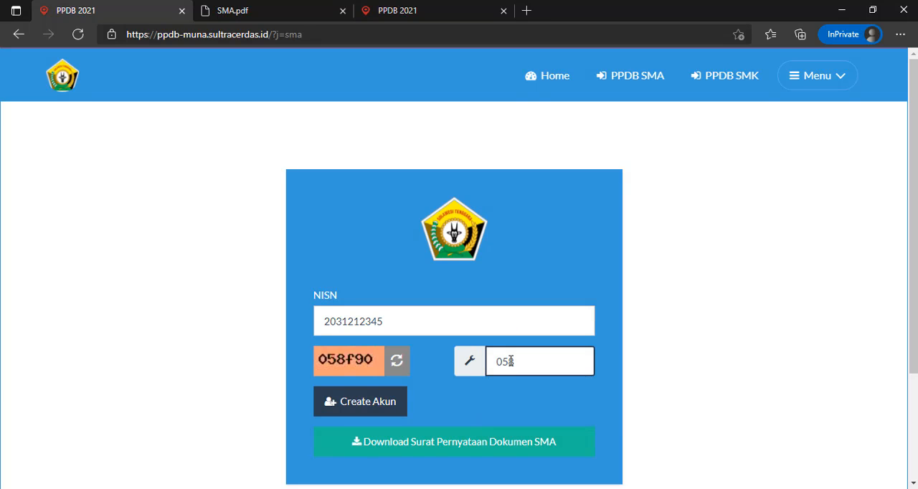
pyautogui.write('f90')
pyautogui.click(383, 412)
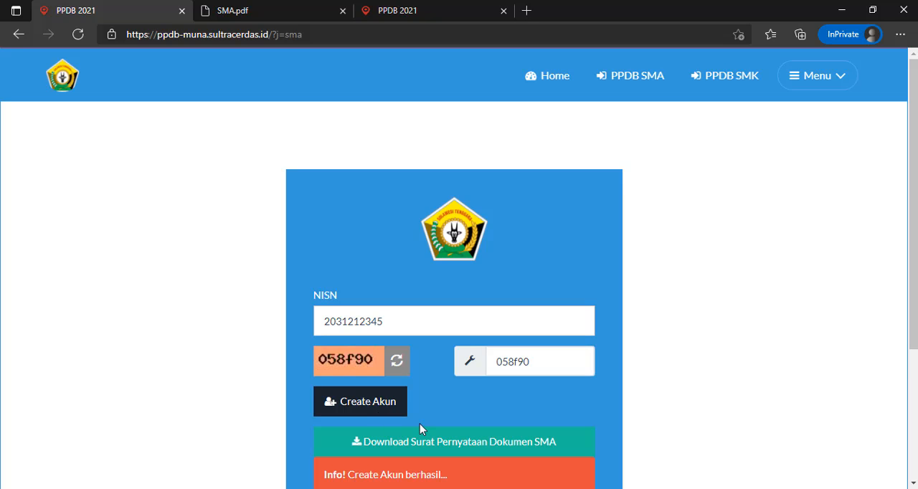
pyautogui.scroll(-2, 432, 416)
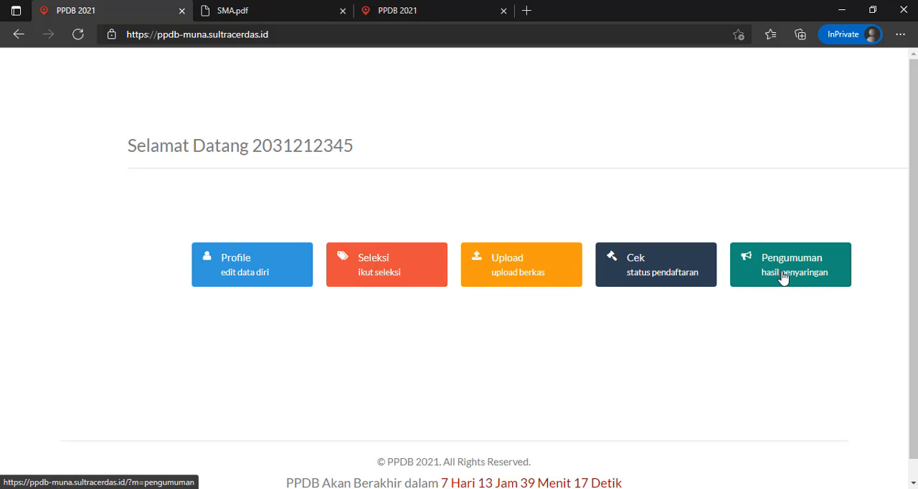
# - Open the profile data form, enter the applicant's full name and dismiss the map error message
pyautogui.click(242, 269)
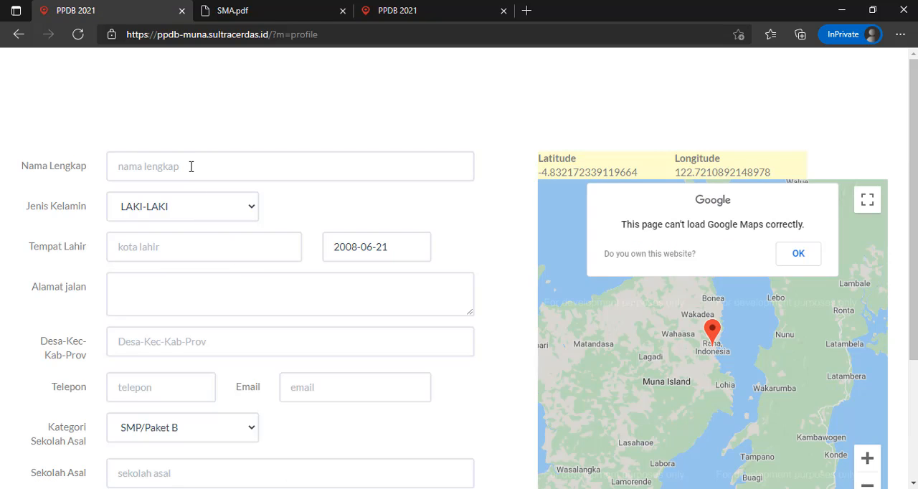
pyautogui.click(191, 167)
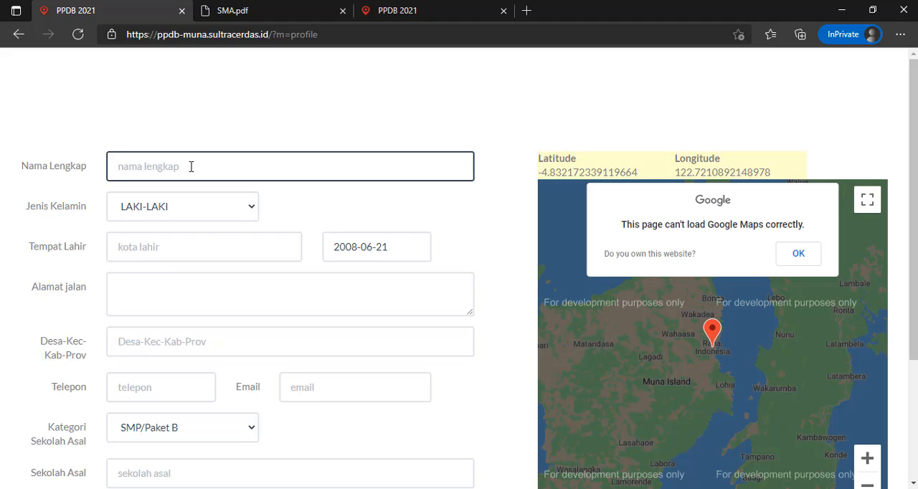
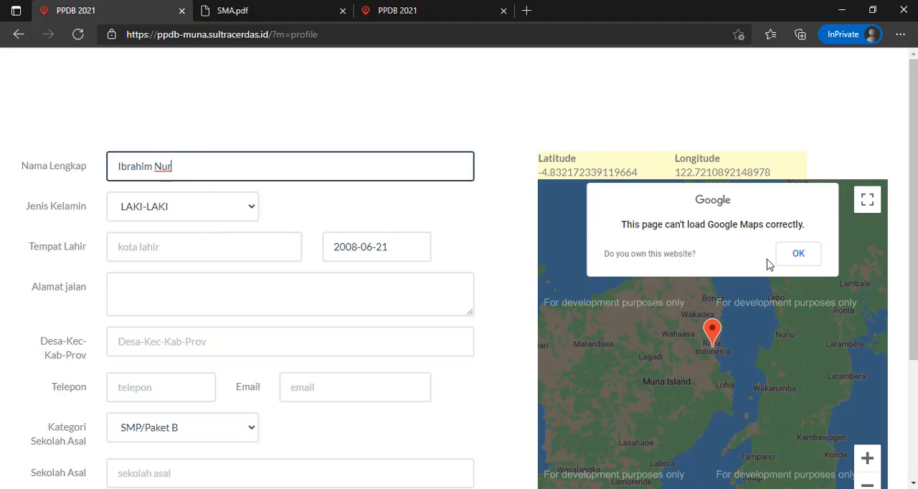
pyautogui.click(796, 253)
# - Enter Raha as the place of birth and check the date of birth field beside it
pyautogui.click(235, 253)
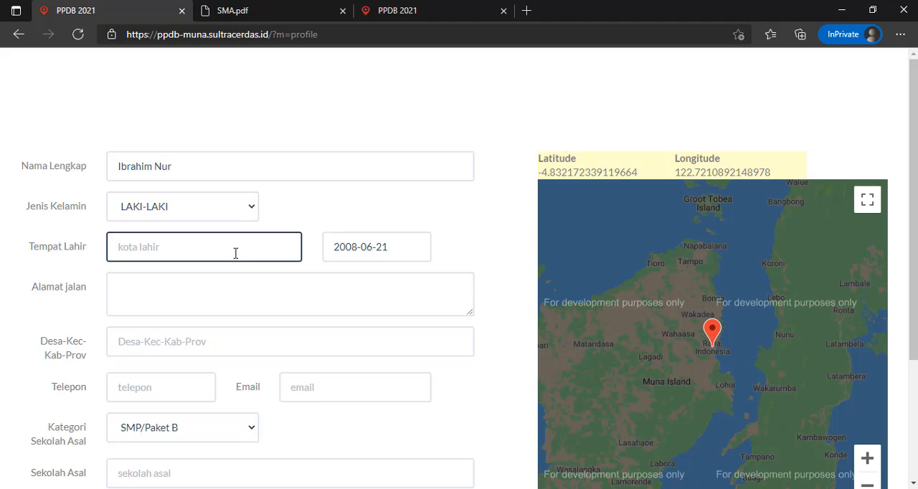
pyautogui.write('Raha')
pyautogui.click(385, 252)
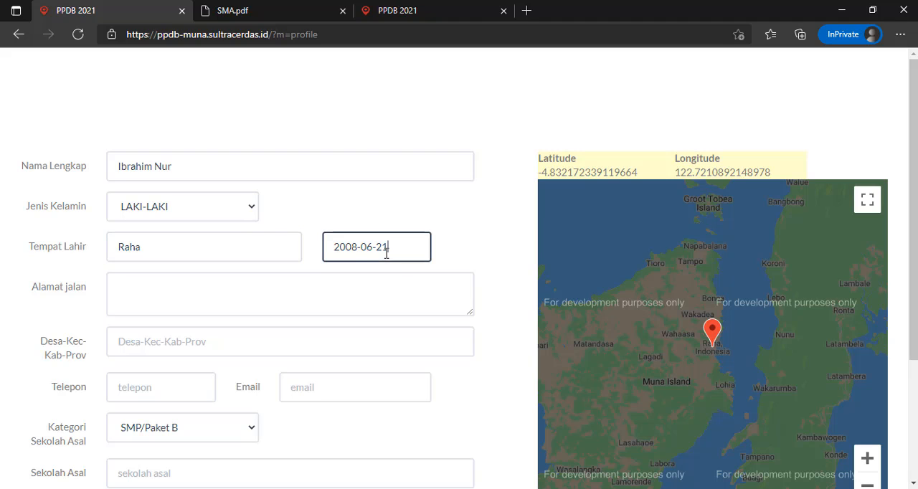
pyautogui.click(357, 253)
pyautogui.click(346, 249)
pyautogui.moveTo(335, 247); pyautogui.dragTo(345, 247)
pyautogui.click(378, 247)
# - Fill in the applicant's street address in Alamat jalan
pyautogui.click(160, 291)
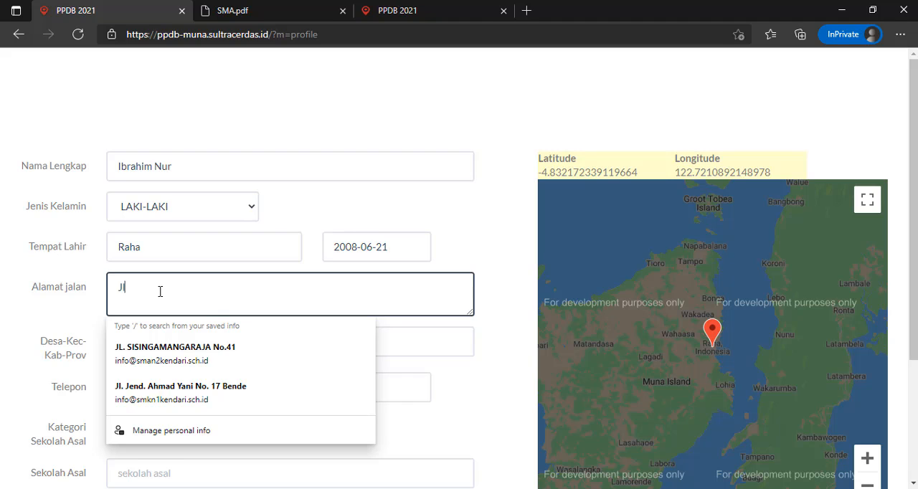
pyautogui.write('Jl. Pendidikan')
pyautogui.click(67, 318)
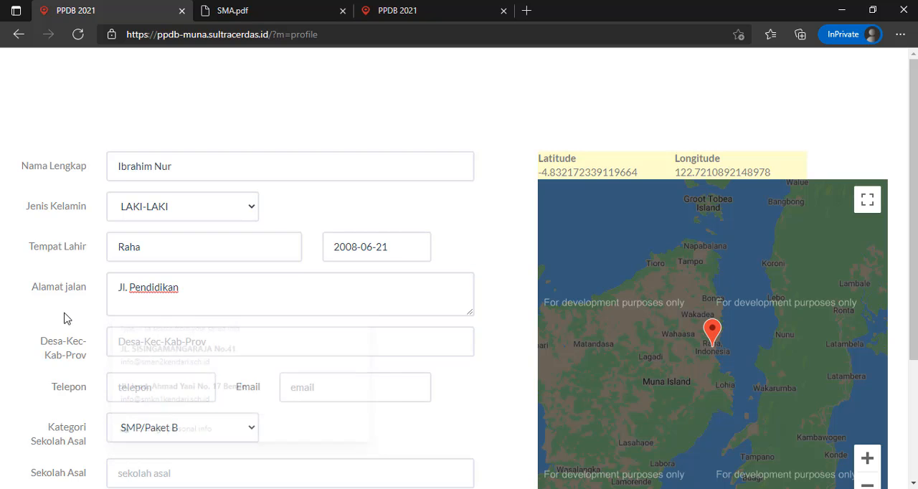
# - Search for the applicant's village in Desa-Kec-Kab-Prov and choose the matching suggested region
pyautogui.click(162, 346)
pyautogui.scroll(-1, 162, 343)
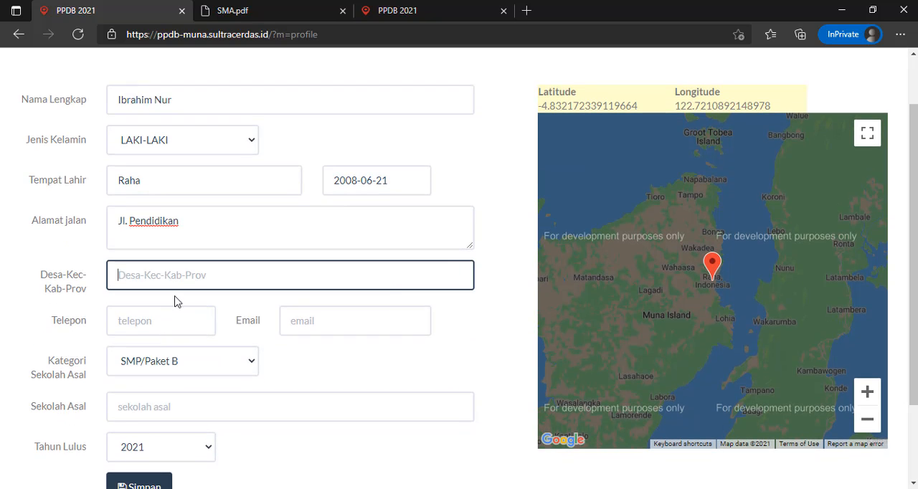
pyautogui.scroll(-1, 193, 273)
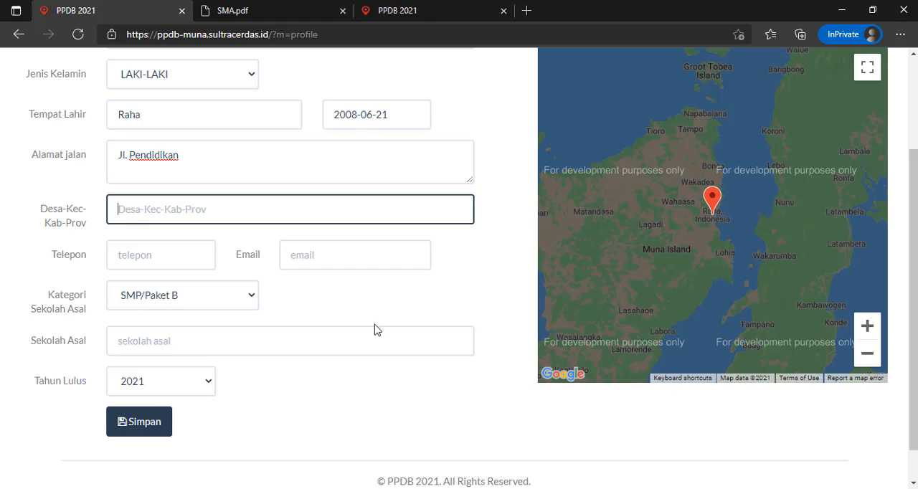
pyautogui.write('laiw')
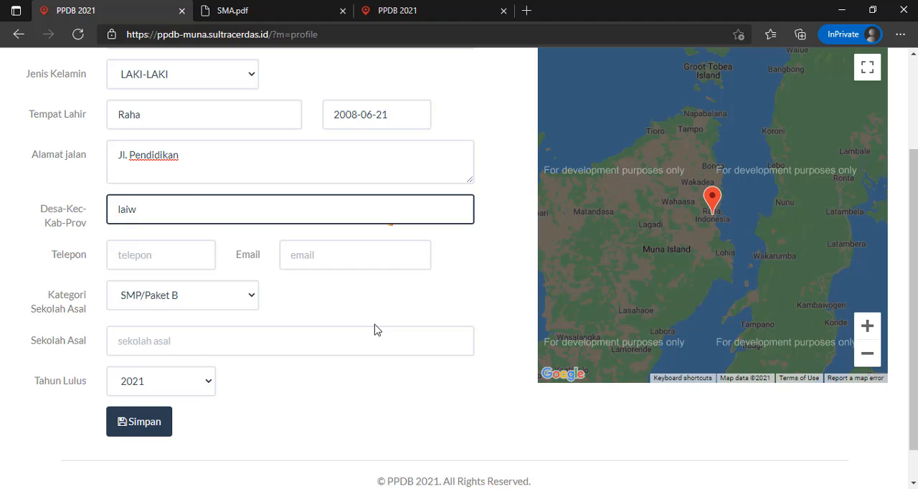
pyautogui.write('ou')
pyautogui.write('r')
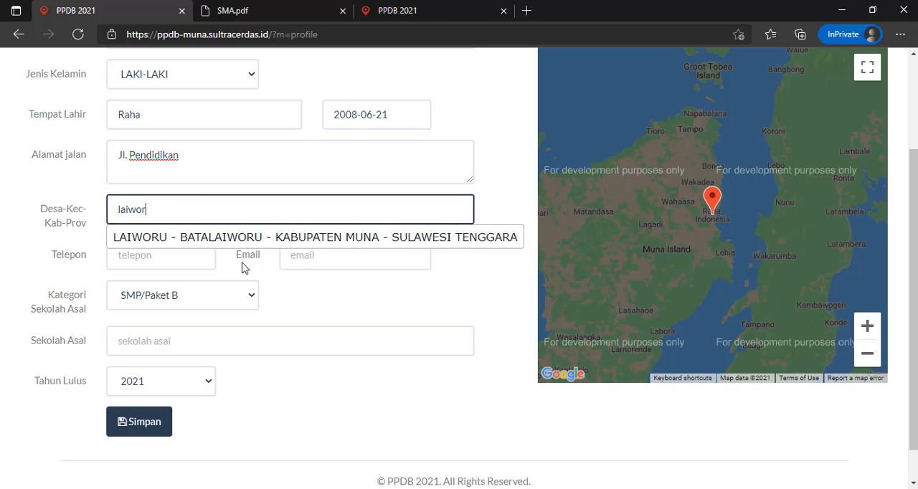
pyautogui.click(177, 244)
# - Fill in the applicant's phone number from the saved data and enter the e-mail address
pyautogui.click(162, 257)
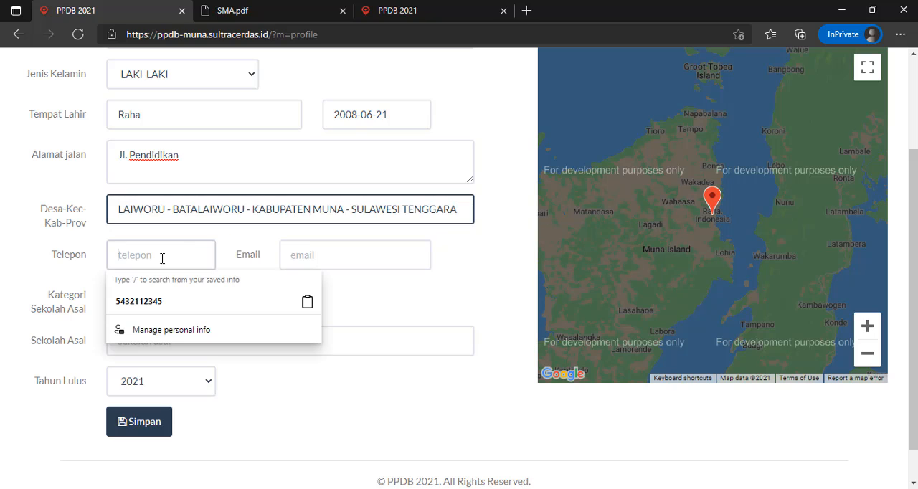
pyautogui.click(151, 305)
pyautogui.click(312, 261)
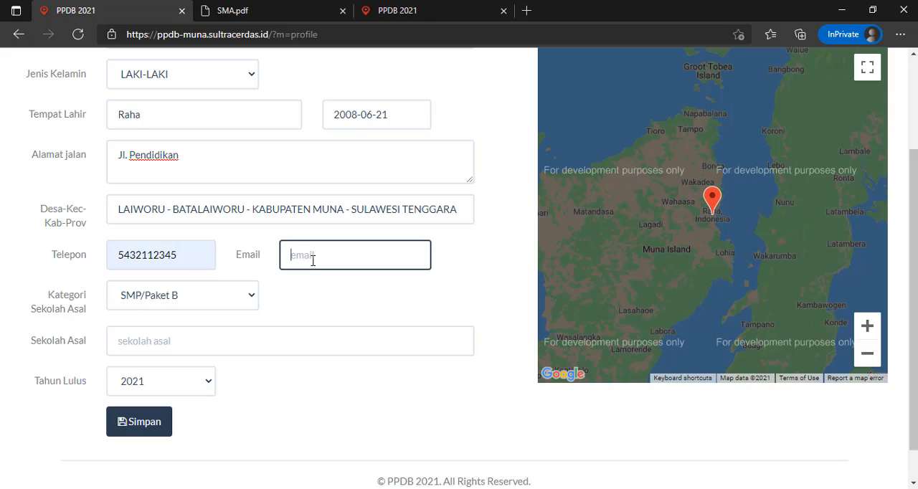
pyautogui.write('email@gmail.com')
# - Enter SMPN 1 Raha as the applicant's previous school in Sekolah Asal
pyautogui.click(168, 338)
pyautogui.write('SMP')
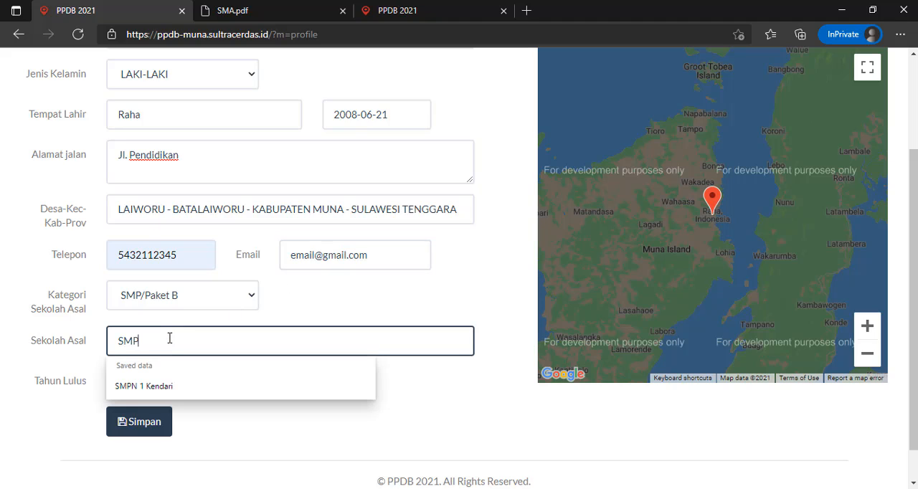
pyautogui.write('N 1 Raha')
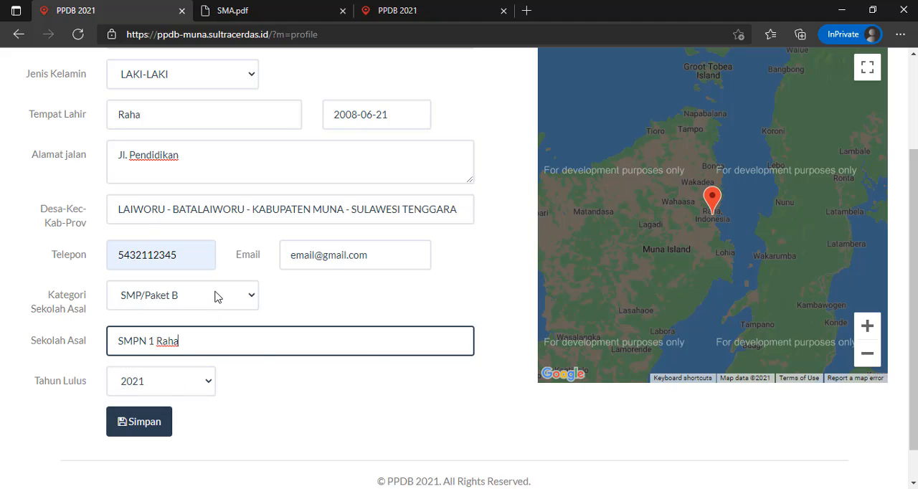
# - Review the school categories offered under Kategori Sekolah Asal without choosing another one
pyautogui.click(218, 297)
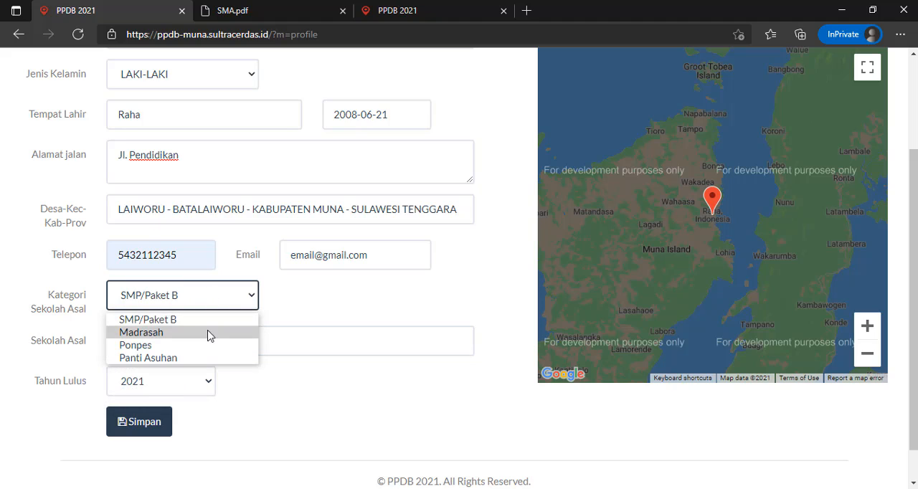
pyautogui.click(332, 312)
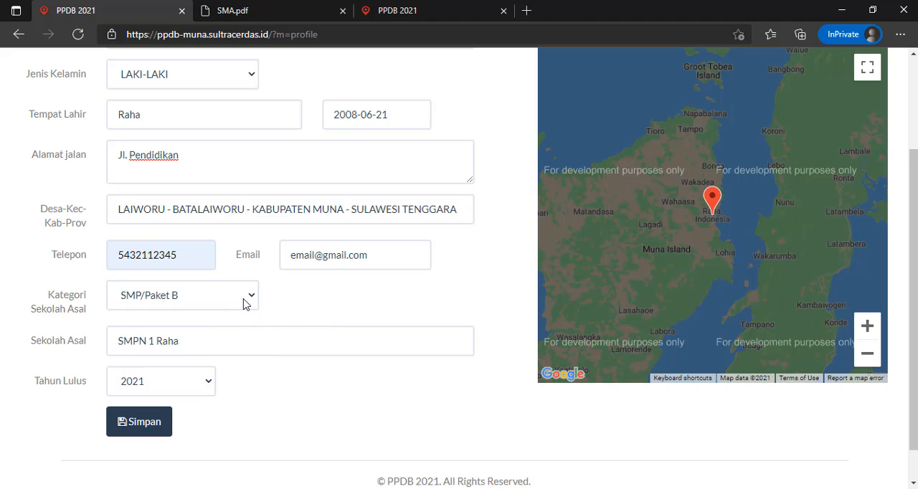
pyautogui.click(243, 304)
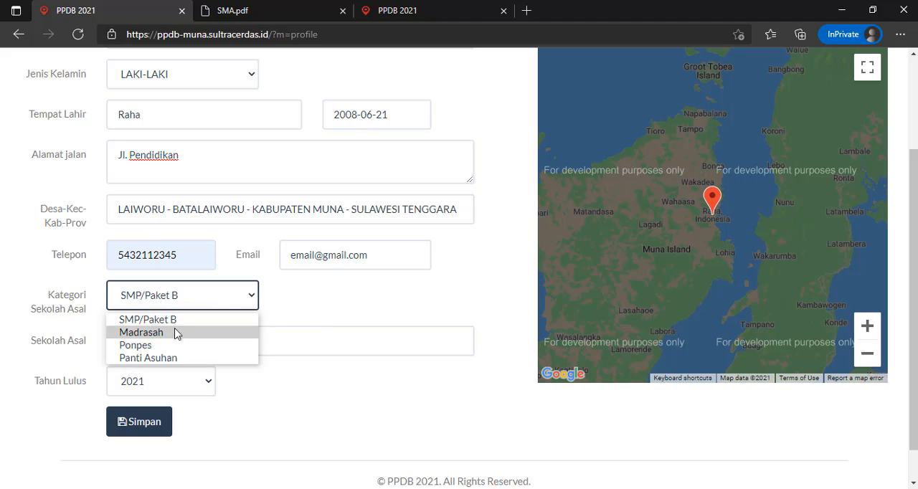
pyautogui.click(369, 304)
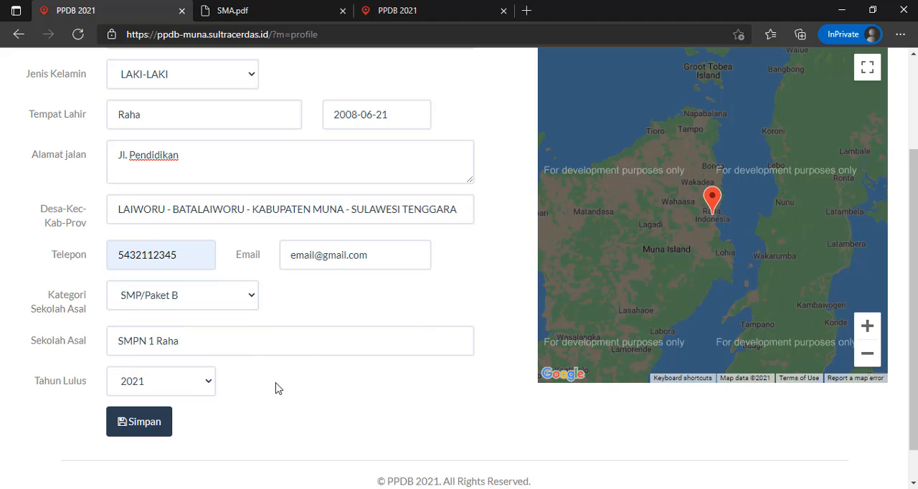
# - Try to save the profile data, read the notice about the home coordinates and dismiss it
pyautogui.click(132, 425)
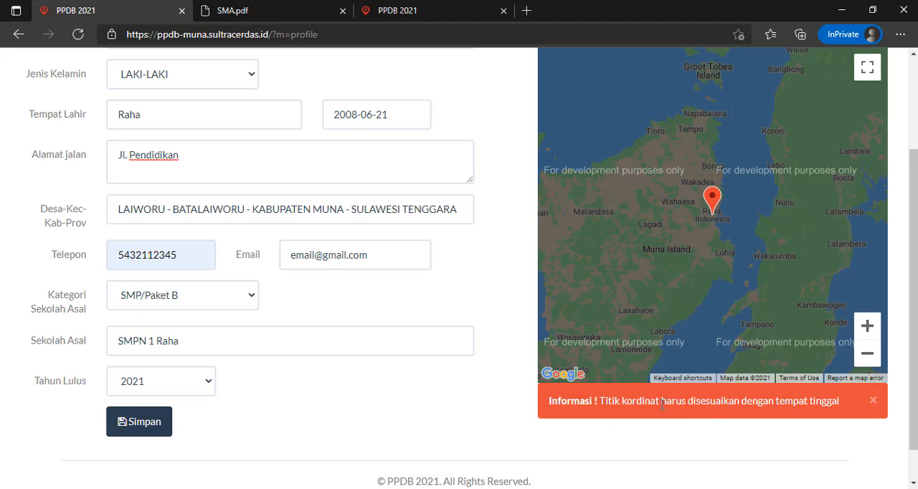
pyautogui.moveTo(549, 401); pyautogui.dragTo(834, 403)
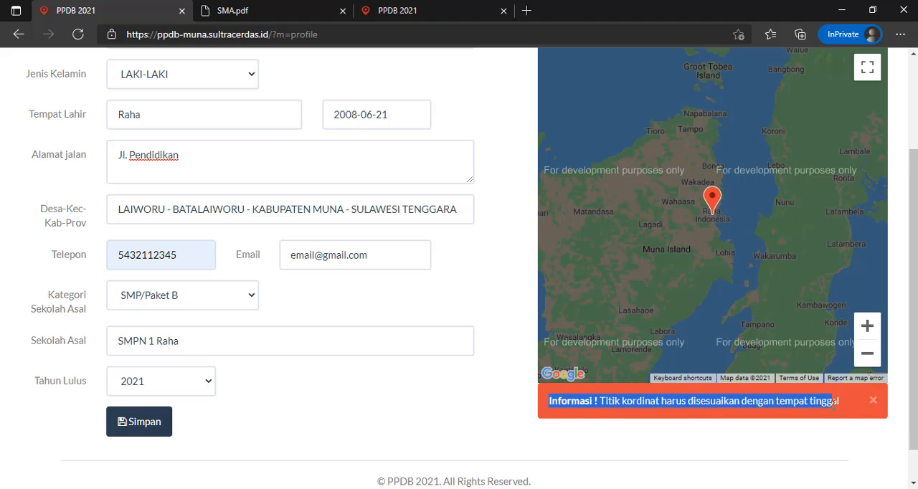
pyautogui.click(873, 401)
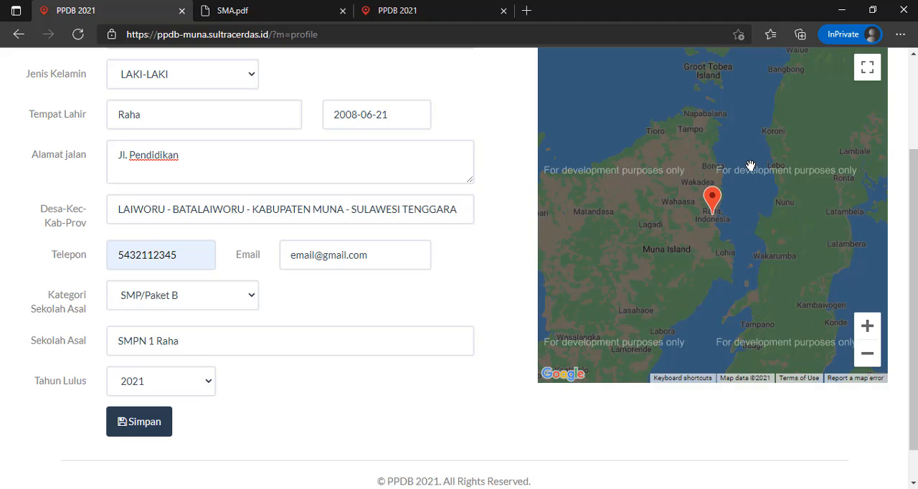
# - Enlarge the location map to full screen and move the home marker to just west of Rahayu Tailaor in Raha
pyautogui.click(868, 68)
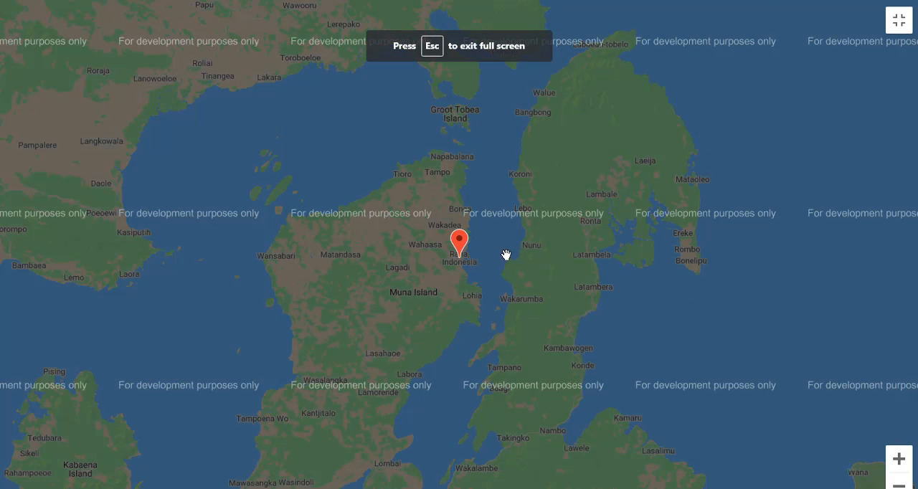
pyautogui.scroll(1, 471, 262)
pyautogui.scroll(1, 451, 266)
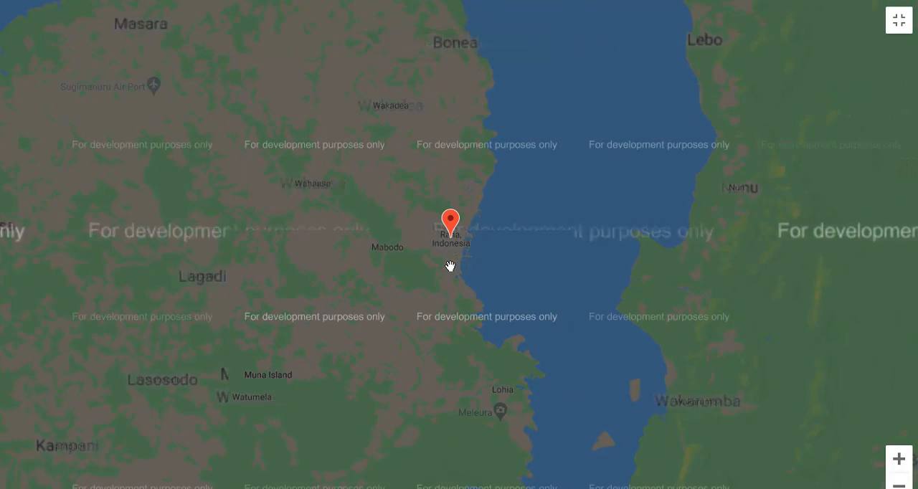
pyautogui.click(900, 460)
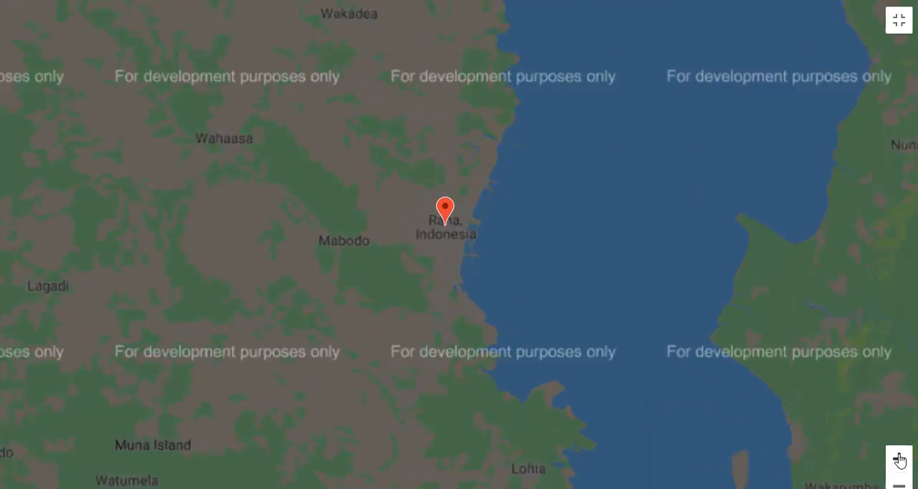
pyautogui.click(900, 460)
pyautogui.click(900, 460)
pyautogui.click(900, 460)
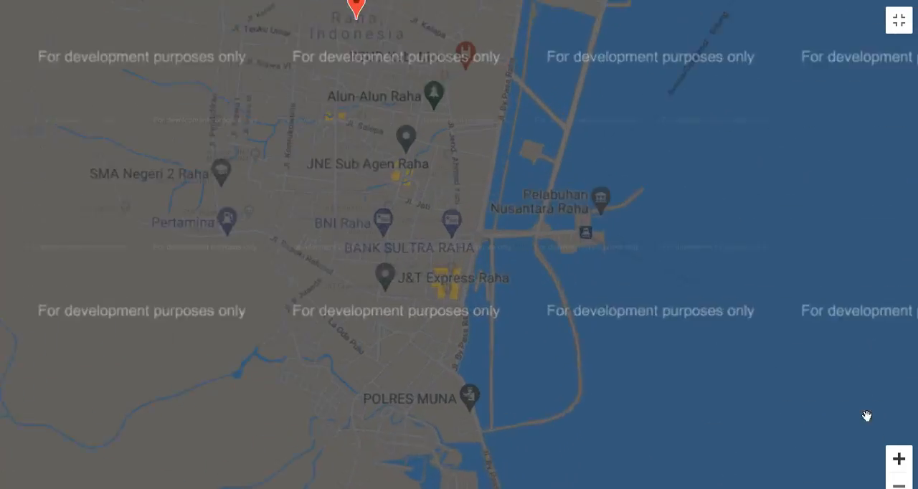
pyautogui.moveTo(449, 164); pyautogui.dragTo(568, 360)
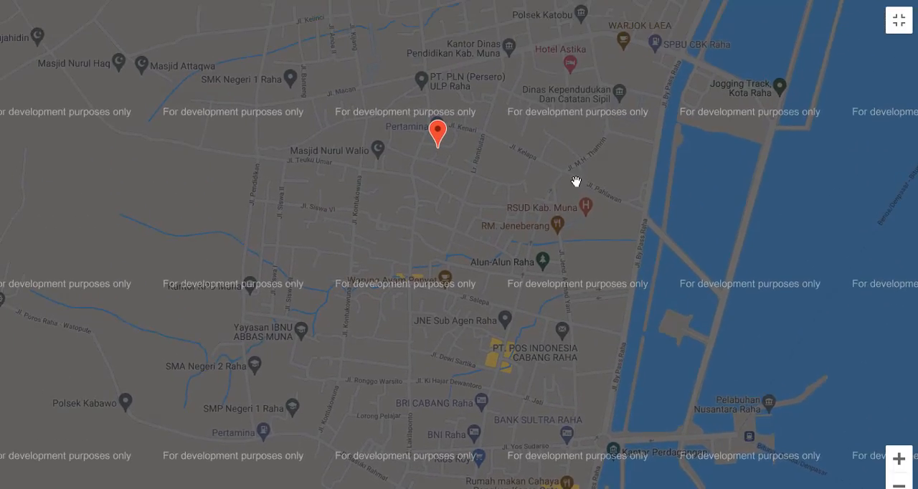
pyautogui.moveTo(576, 182); pyautogui.dragTo(640, 285)
pyautogui.click(904, 462)
pyautogui.click(904, 462)
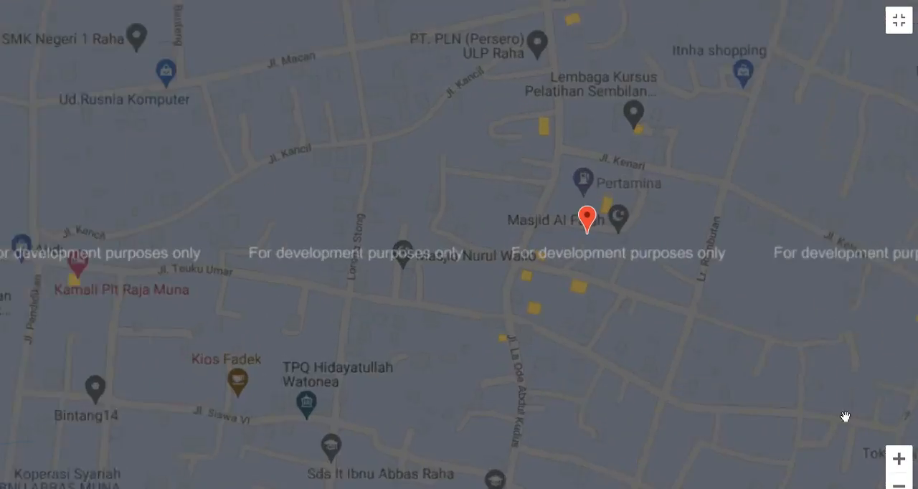
pyautogui.moveTo(669, 320); pyautogui.dragTo(620, 318)
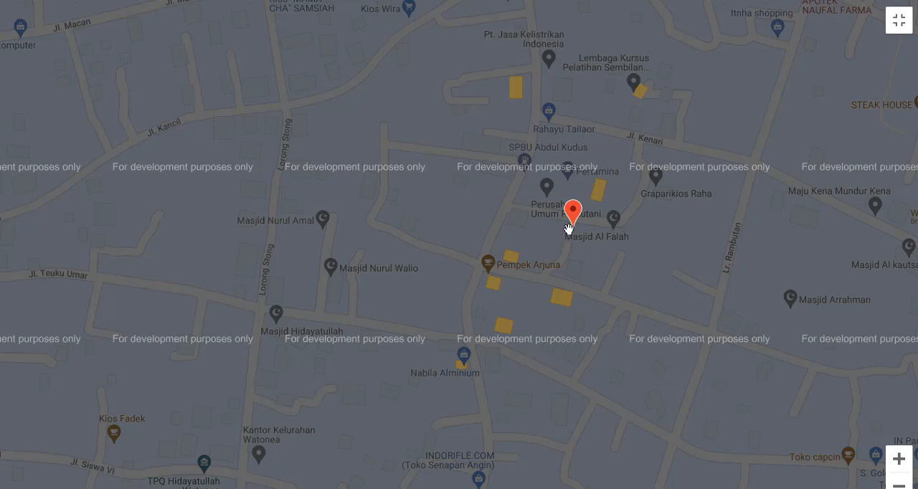
pyautogui.moveTo(689, 246); pyautogui.dragTo(647, 305)
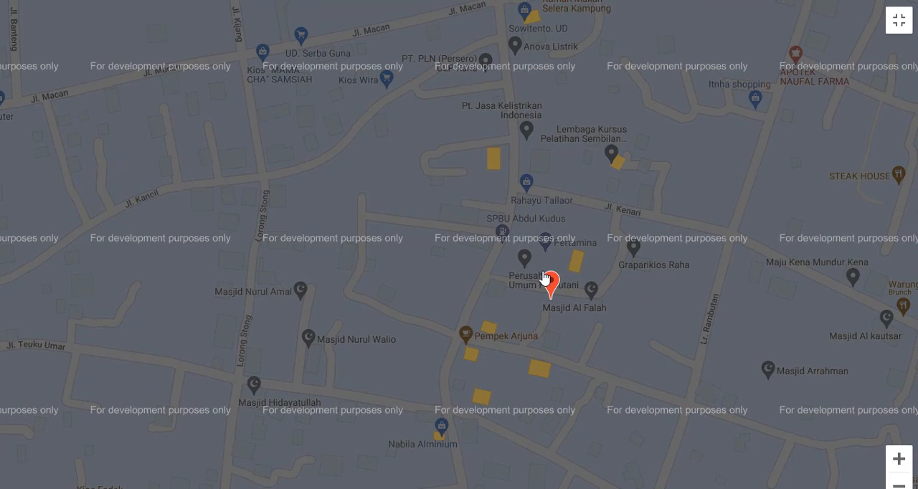
pyautogui.moveTo(550, 285)
pyautogui.mouseDown()
pyautogui.moveTo(483, 206)
pyautogui.moveTo(476, 182)
pyautogui.mouseUp()
# - Reposition the home marker beside Jl. Macan, just south of Aqso Foto Copy, and leave the full-screen map
pyautogui.moveTo(685, 178); pyautogui.dragTo(695, 342)
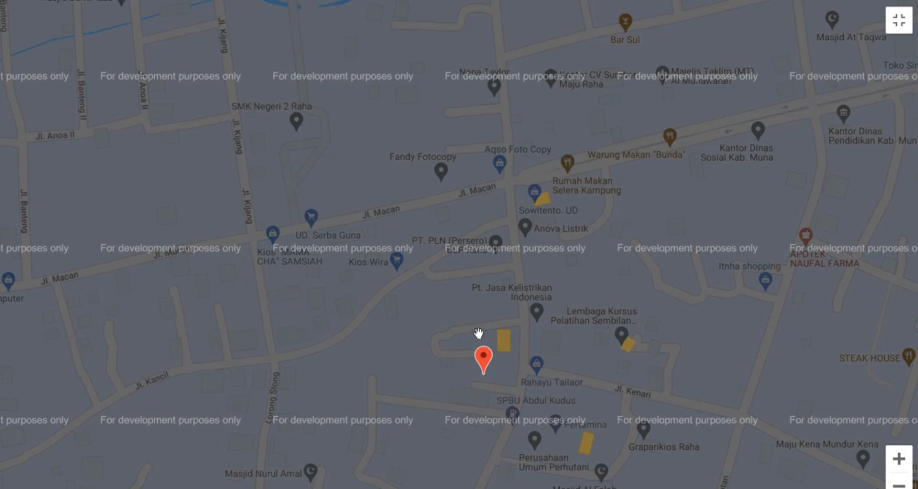
pyautogui.moveTo(484, 350)
pyautogui.mouseDown()
pyautogui.moveTo(494, 281)
pyautogui.moveTo(485, 188)
pyautogui.mouseUp()
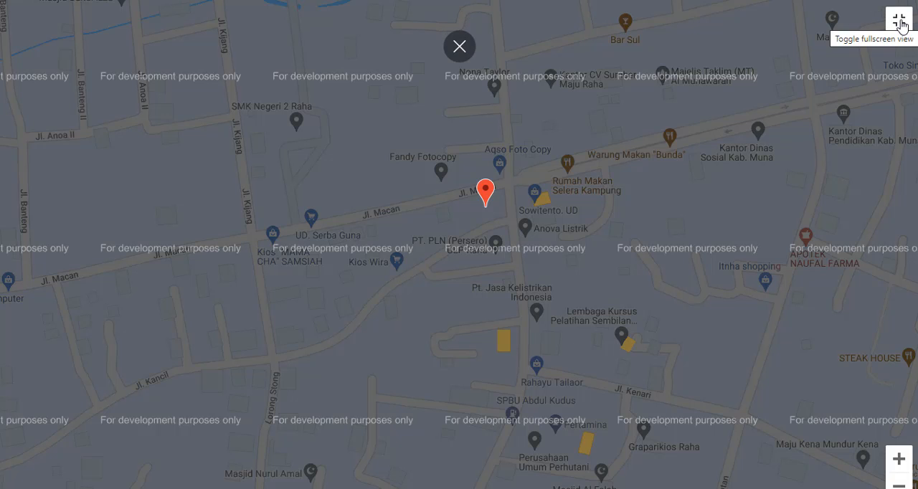
pyautogui.click(901, 23)
# - Save the completed profile data and open the Seleksi page for joining the selection
pyautogui.scroll(-1, 400, 328)
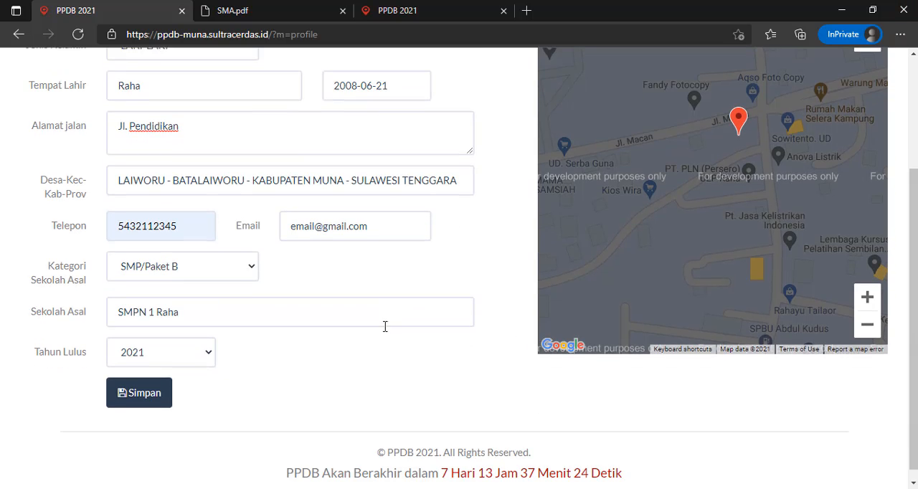
pyautogui.click(170, 389)
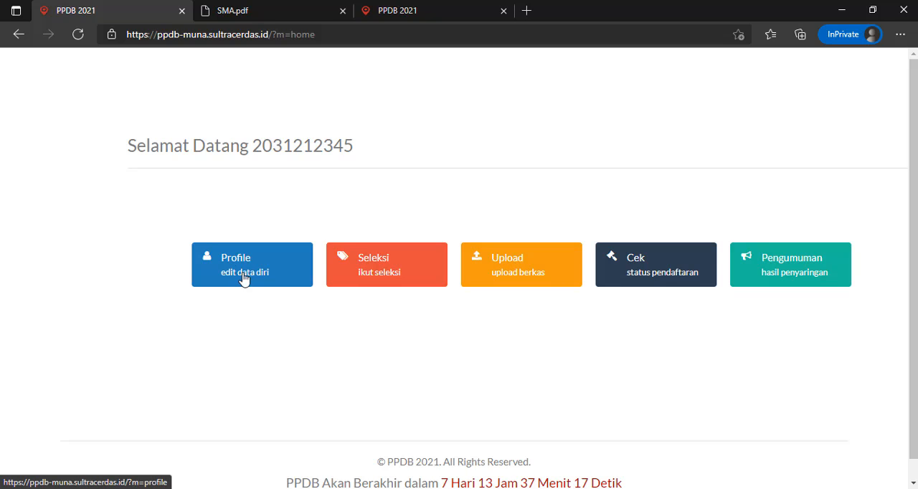
pyautogui.scroll(-1, 381, 268)
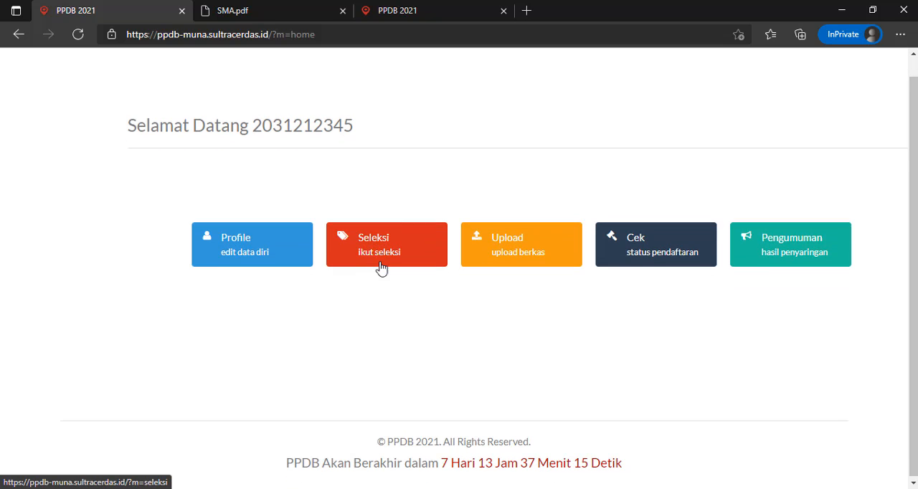
pyautogui.click(378, 250)
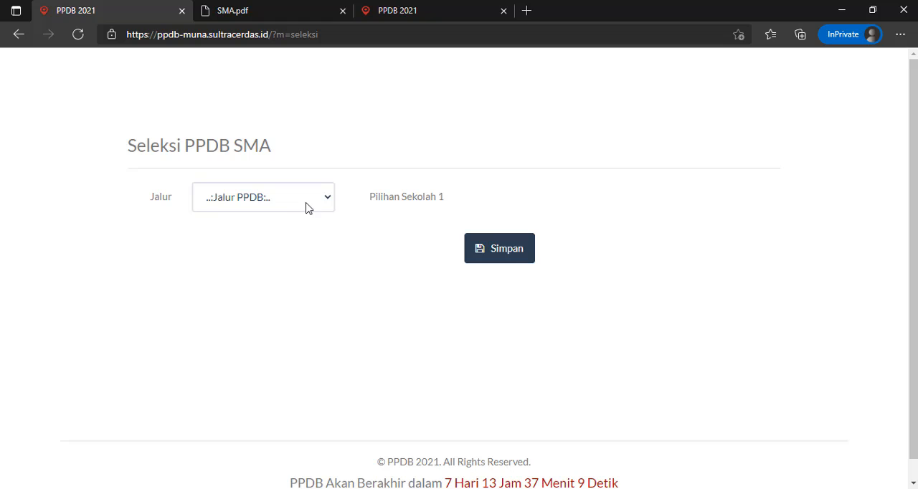
# - Review the available PPDB admission paths and choose ZONASI as the Jalur
pyautogui.click(308, 206)
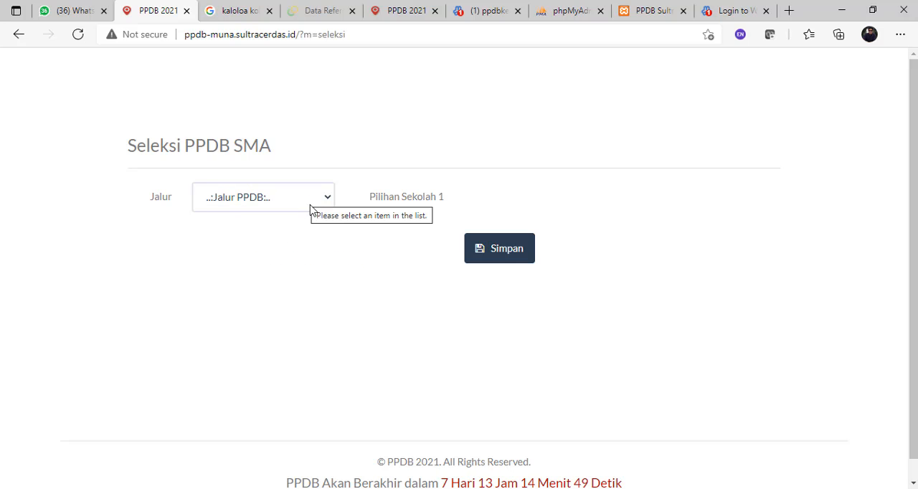
pyautogui.click(308, 206)
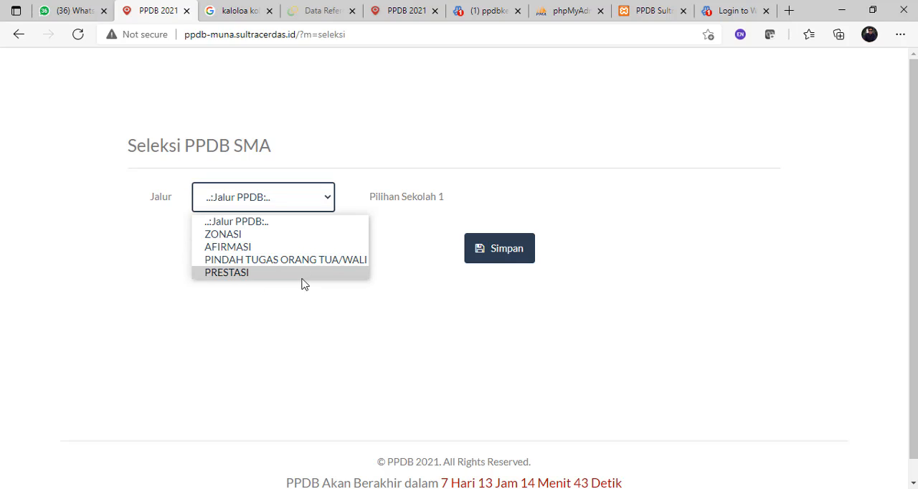
pyautogui.click(371, 144)
pyautogui.click(321, 205)
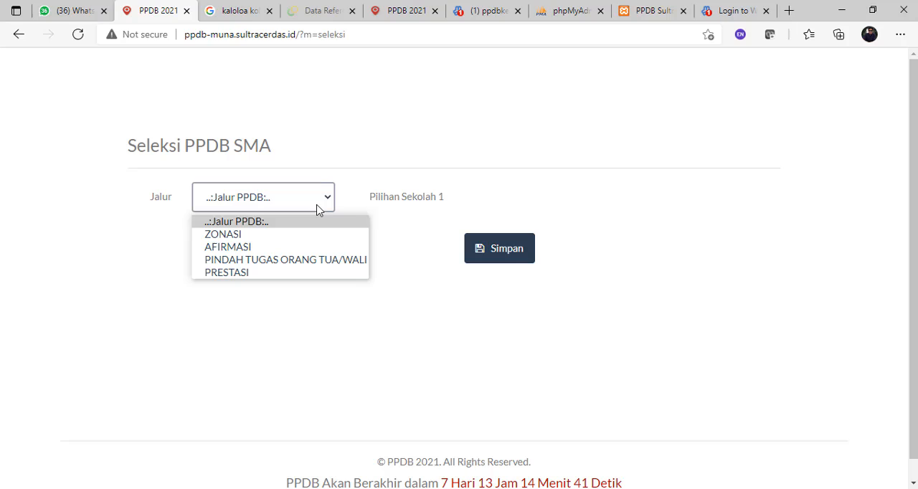
pyautogui.click(252, 235)
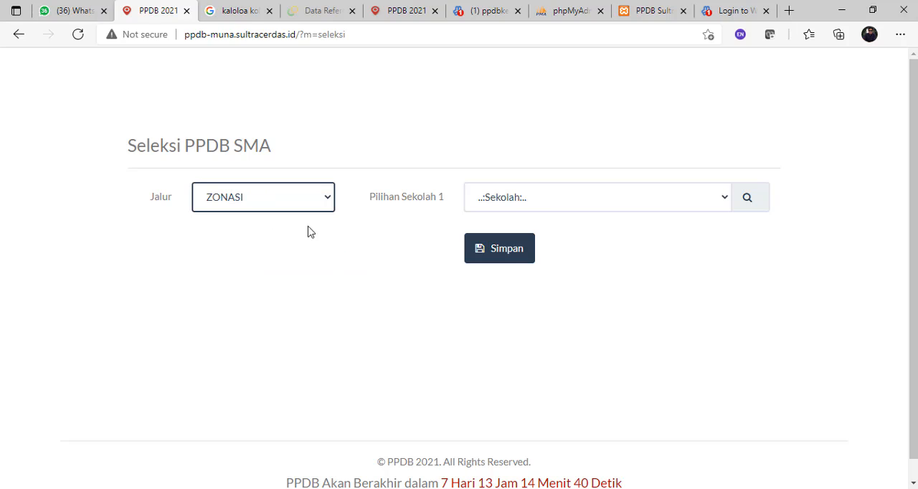
# - Choose SMAN 1 Raha as Pilihan Sekolah 1 and save the selection
pyautogui.click(723, 200)
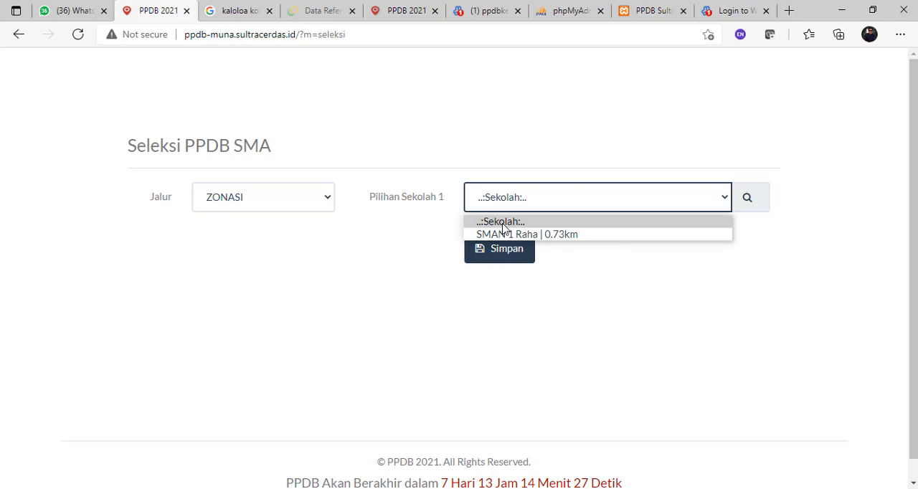
pyautogui.click(593, 238)
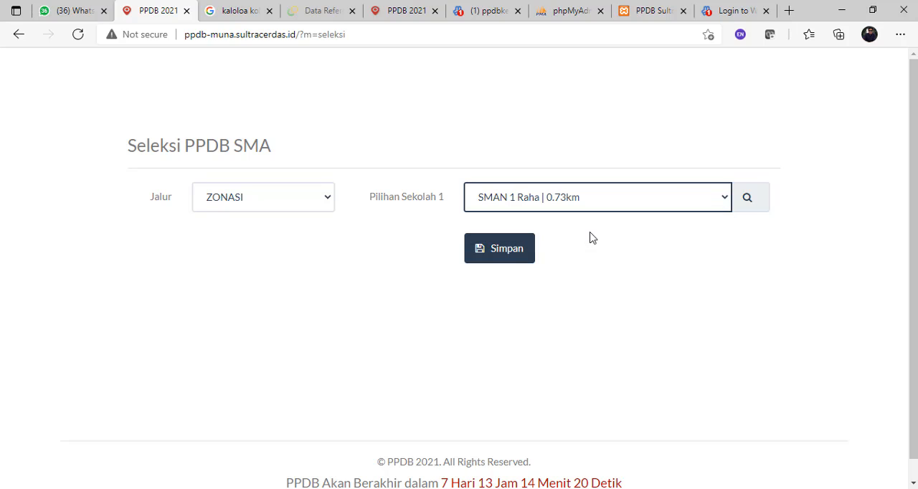
pyautogui.click(502, 256)
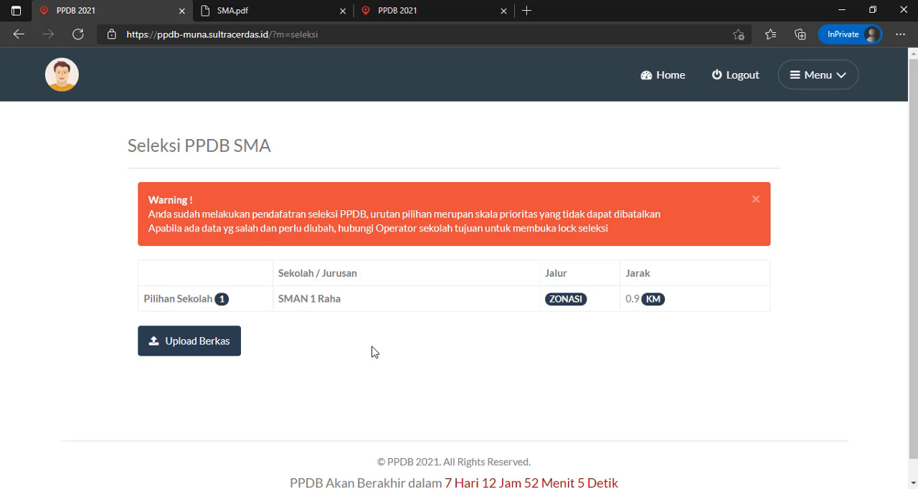
# - Open the document upload page and attach SKL.jpg as the Surat Keterangan Lulus
pyautogui.click(214, 350)
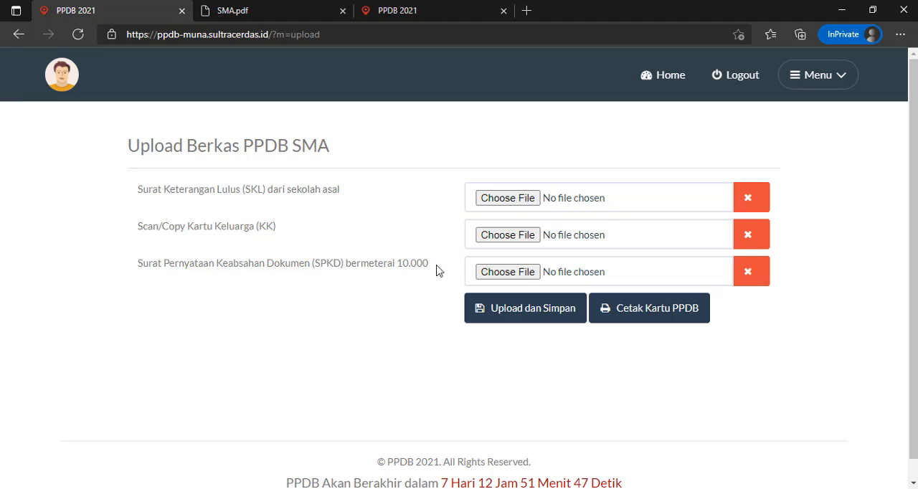
pyautogui.click(509, 199)
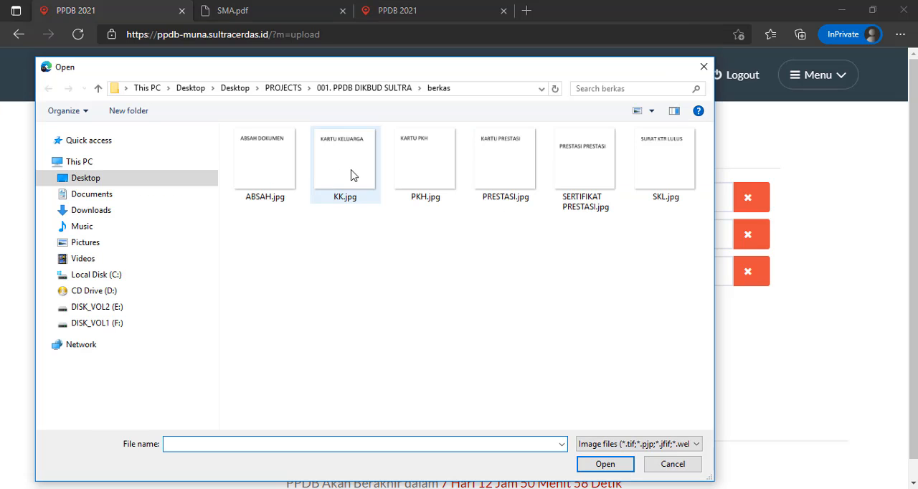
pyautogui.doubleClick(660, 176)
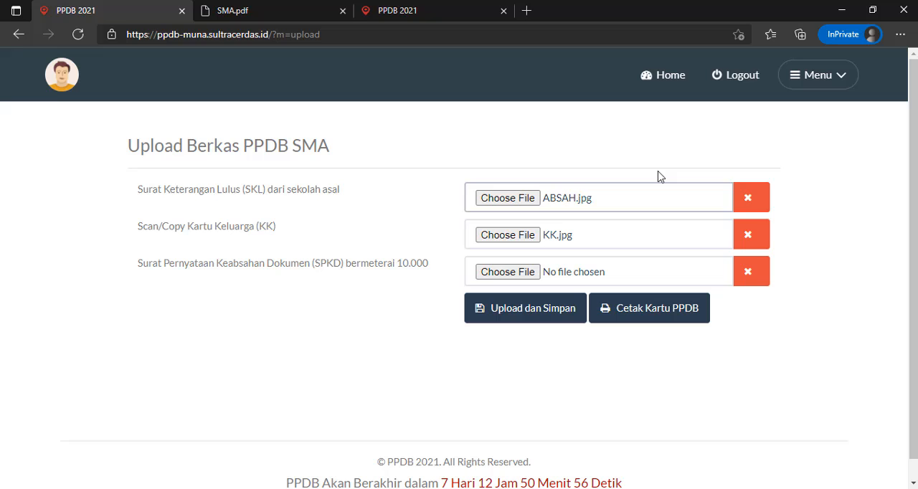
# - Attach KK.jpg as the Kartu Keluarga scan and ABSAH.jpg as the Surat Pernyataan Keabsahan Dokumen
pyautogui.click(533, 233)
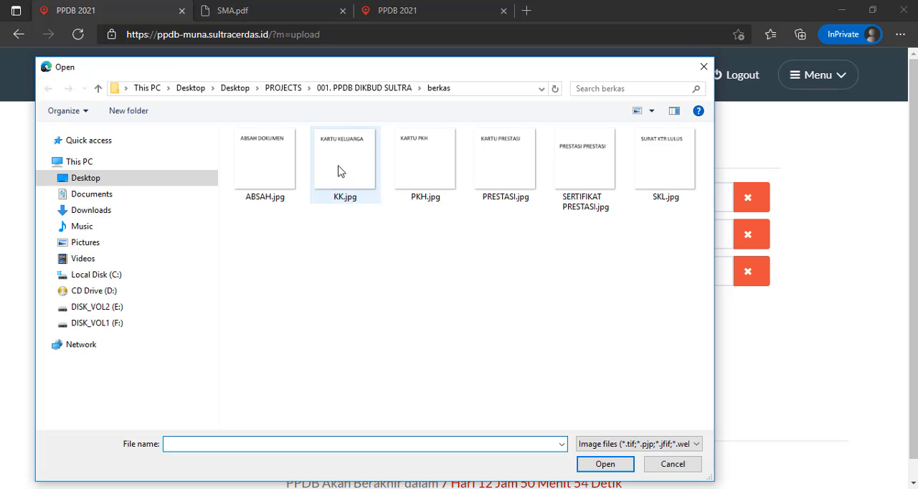
pyautogui.doubleClick(341, 170)
pyautogui.click(495, 274)
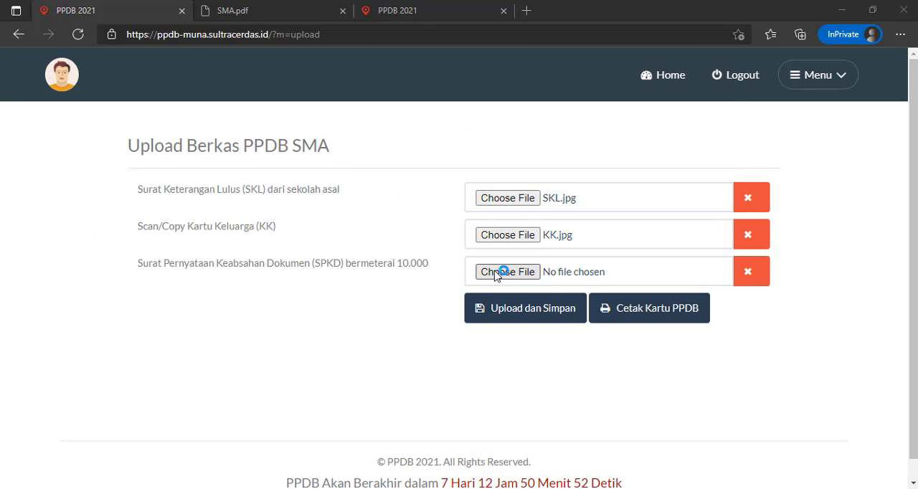
pyautogui.doubleClick(271, 169)
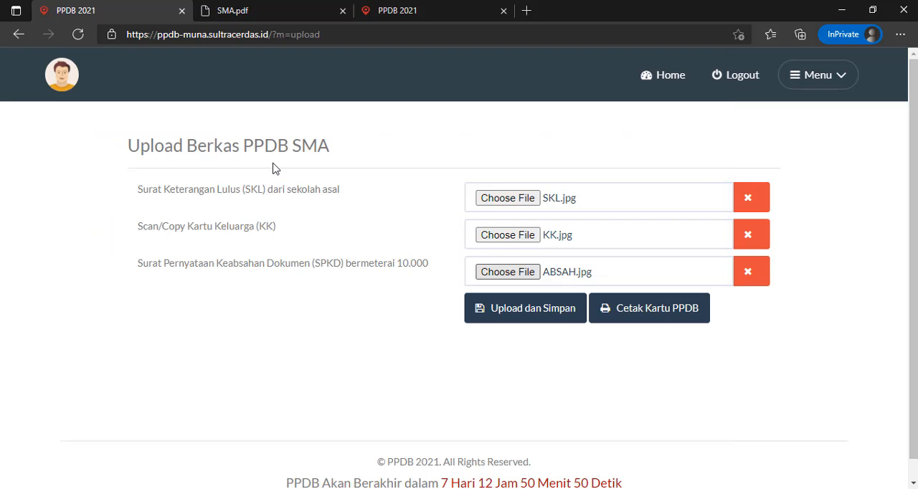
# - Upload and save the three attached documents, and open the printable Kartu PPDB
pyautogui.click(519, 316)
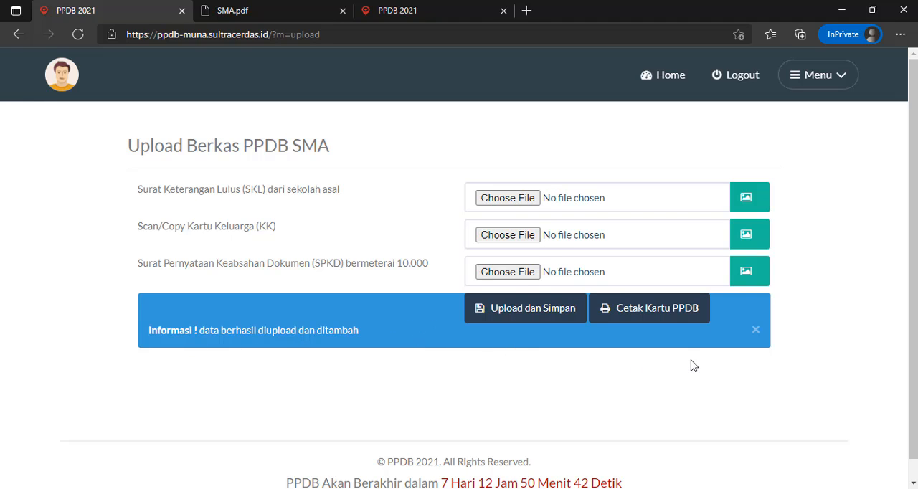
pyautogui.click(657, 310)
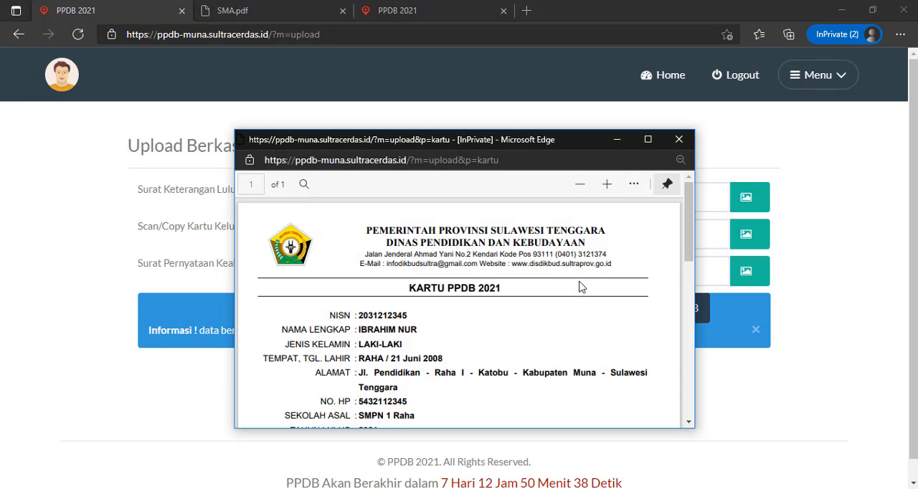
# - Review the student data and the document verification slip on the Kartu PPDB, and minimize its window
pyautogui.scroll(-4, 577, 283)
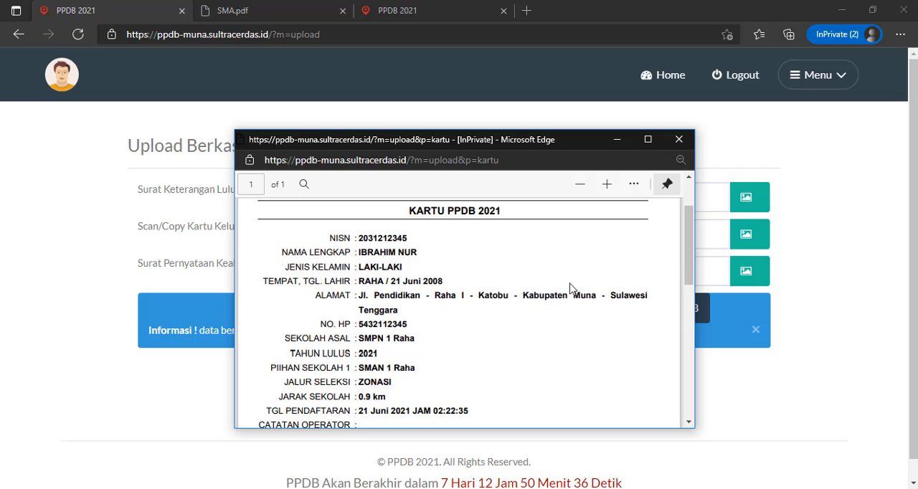
pyautogui.scroll(-4, 571, 287)
pyautogui.scroll(2, 572, 287)
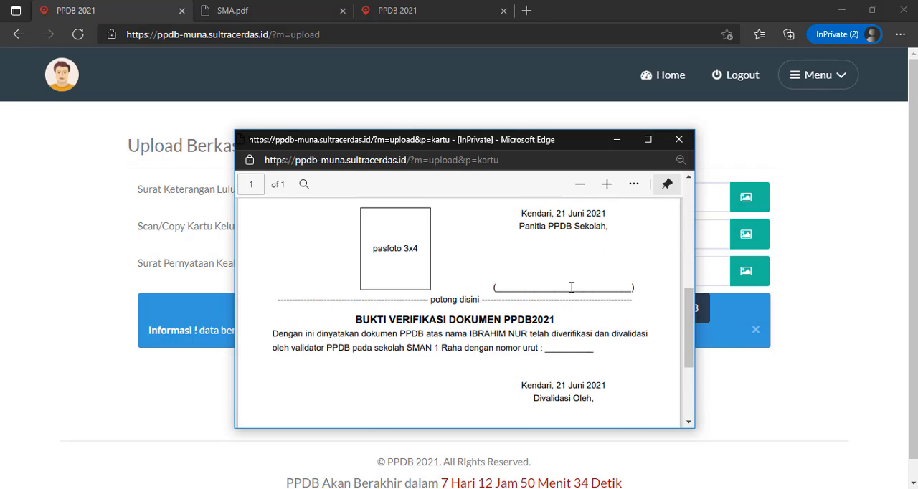
pyautogui.scroll(2, 572, 287)
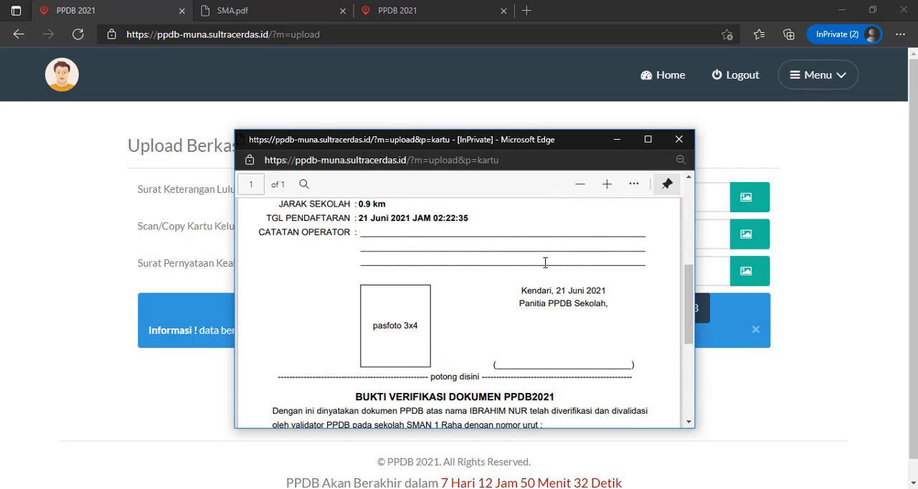
pyautogui.scroll(4, 504, 300)
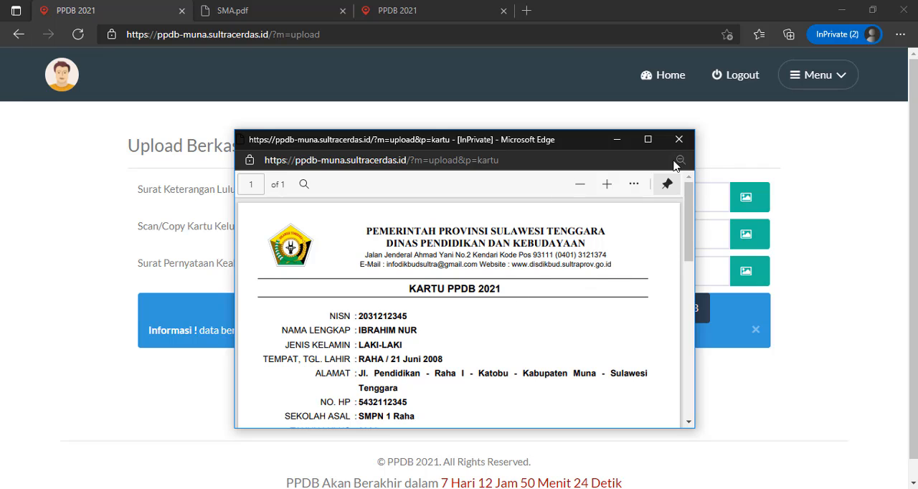
pyautogui.scroll(-6, 584, 305)
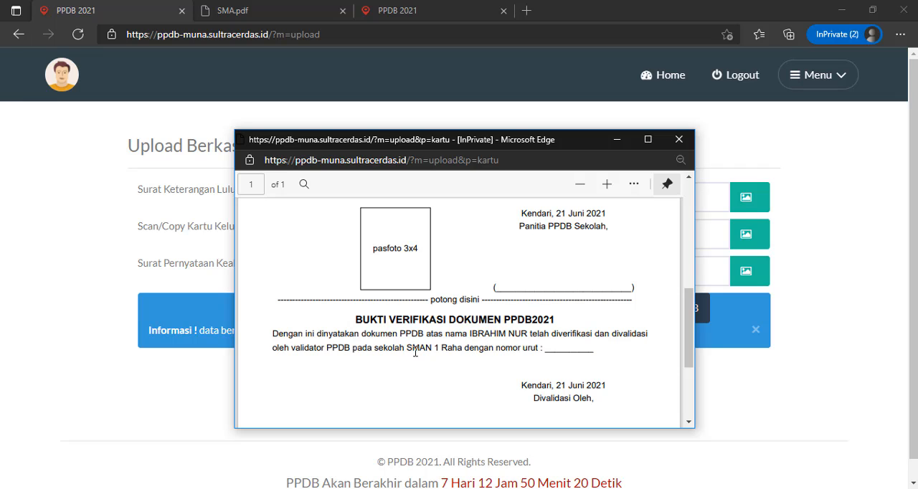
pyautogui.moveTo(407, 349); pyautogui.dragTo(483, 349)
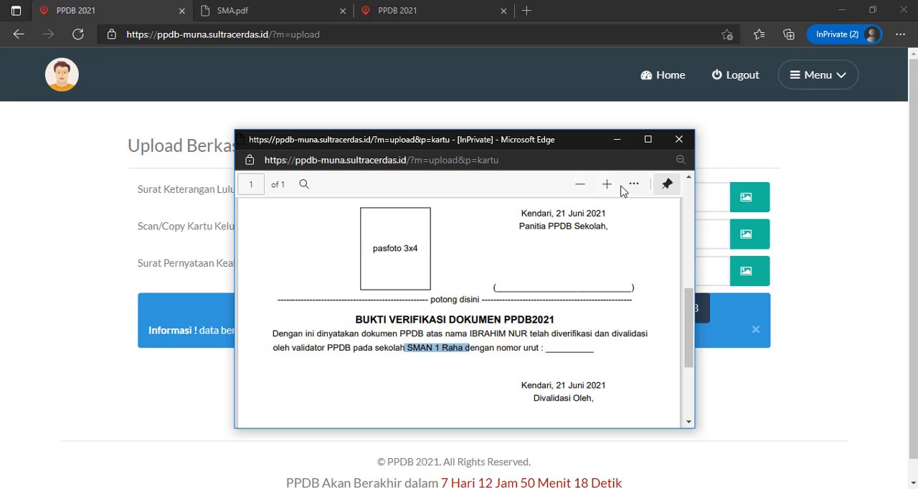
pyautogui.scroll(3, 617, 262)
pyautogui.scroll(1, 617, 262)
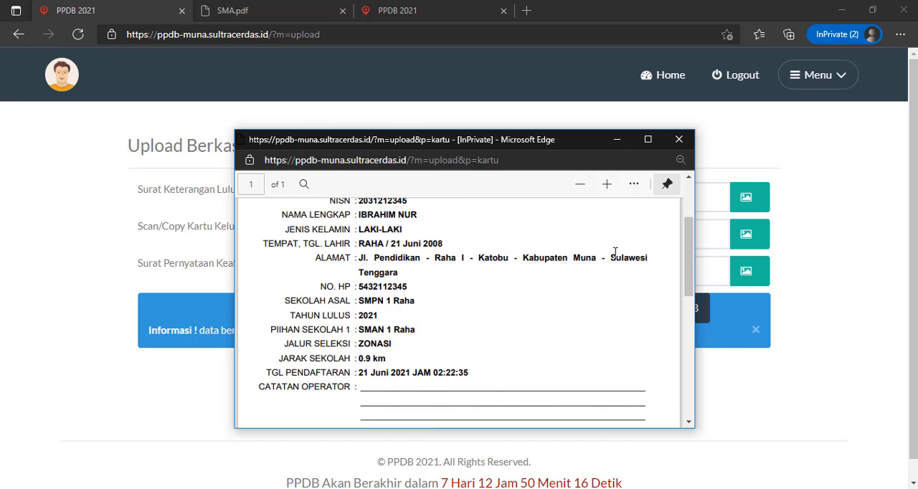
pyautogui.click(617, 139)
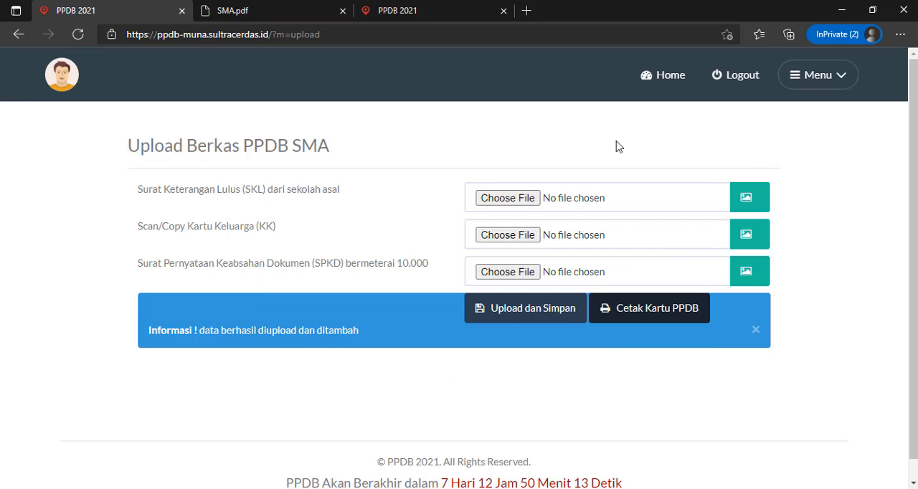
# - Check the registration status from the home page, reading through the list of required documents and the school committee's notes section
pyautogui.click(669, 80)
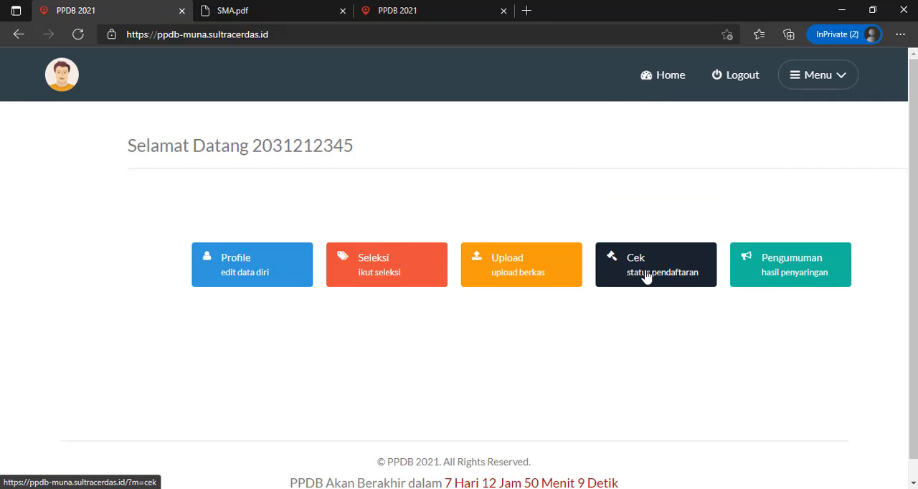
pyautogui.click(648, 278)
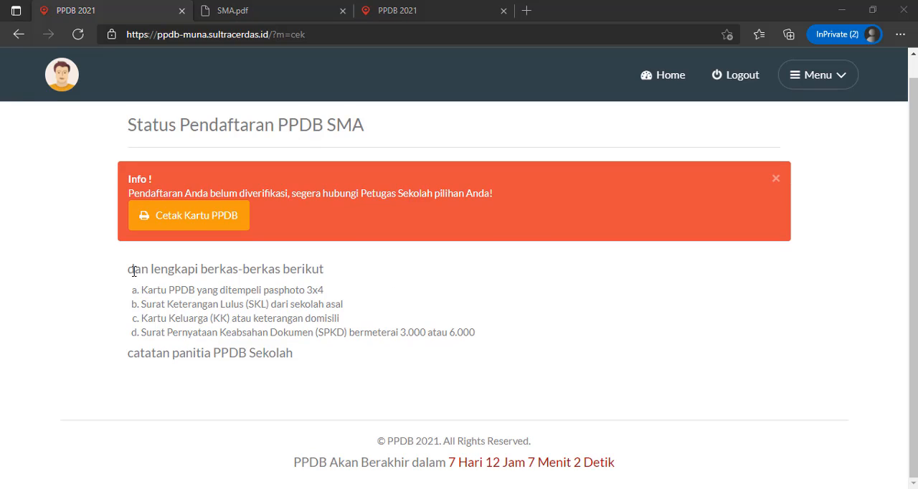
pyautogui.moveTo(128, 270); pyautogui.dragTo(328, 276)
pyautogui.click(342, 278)
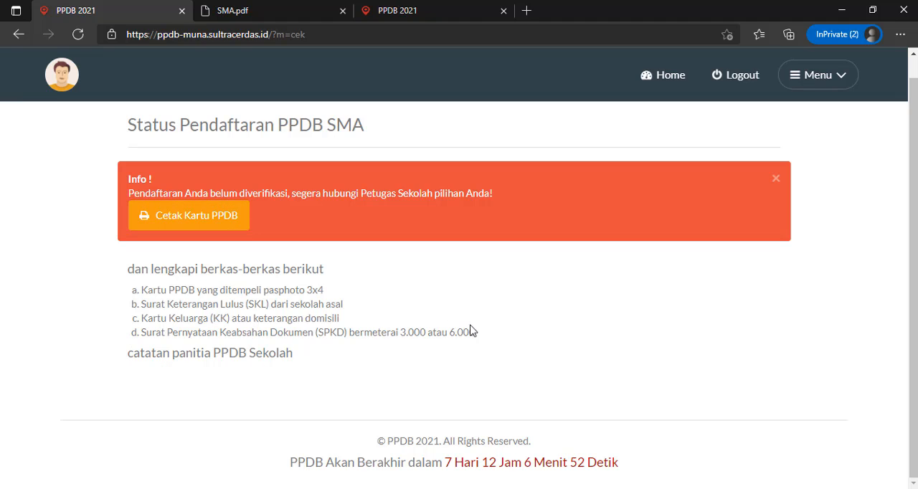
pyautogui.moveTo(478, 339); pyautogui.dragTo(332, 278)
pyautogui.click(197, 303)
pyautogui.click(359, 291)
pyautogui.moveTo(132, 373); pyautogui.dragTo(188, 380)
pyautogui.click(243, 408)
pyautogui.moveTo(129, 358); pyautogui.dragTo(295, 355)
pyautogui.click(321, 370)
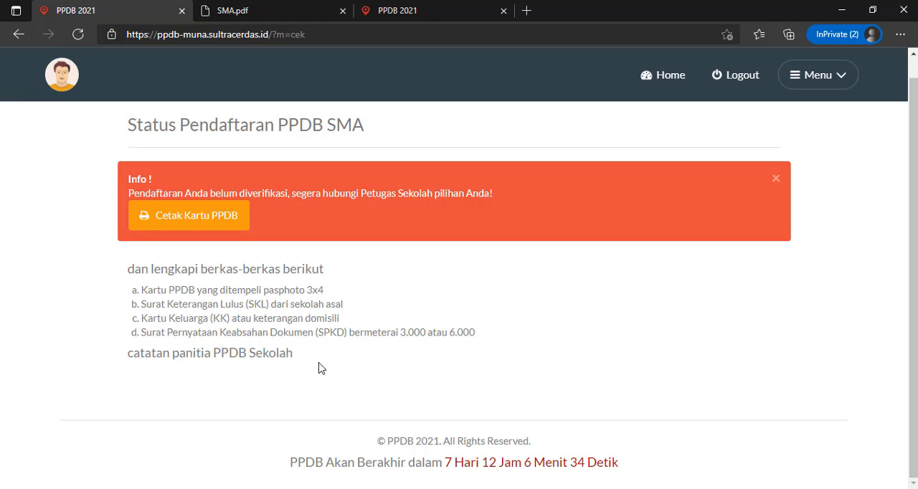